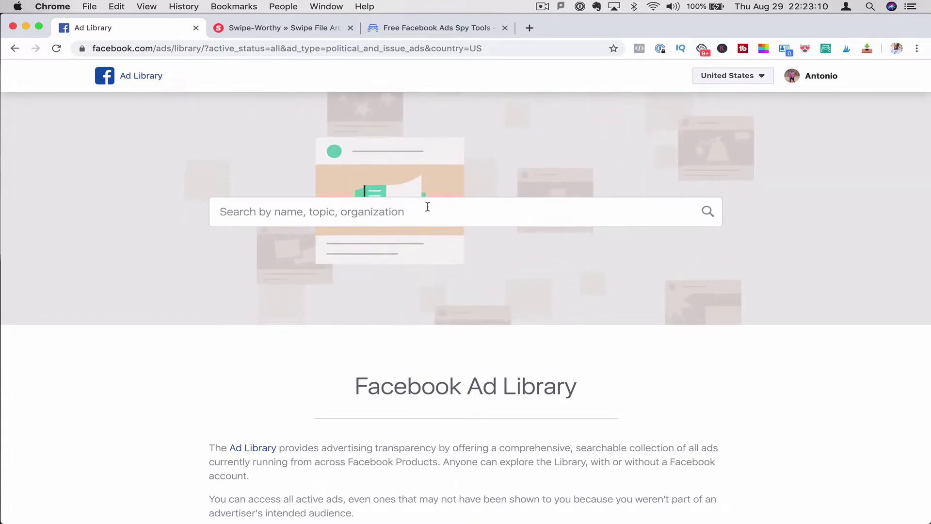
Search the Ad Library for Tony Robbins and show the verified page's ads
left_click(427, 209)
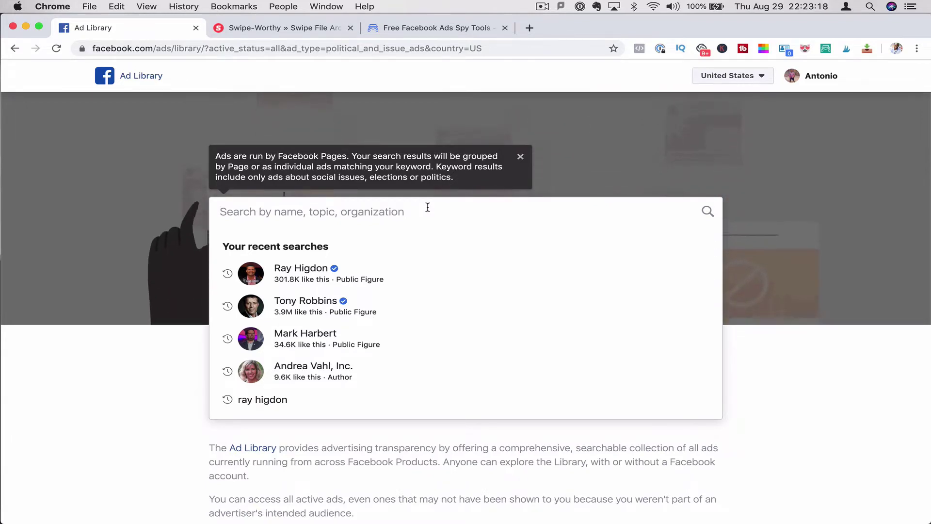
type("To")
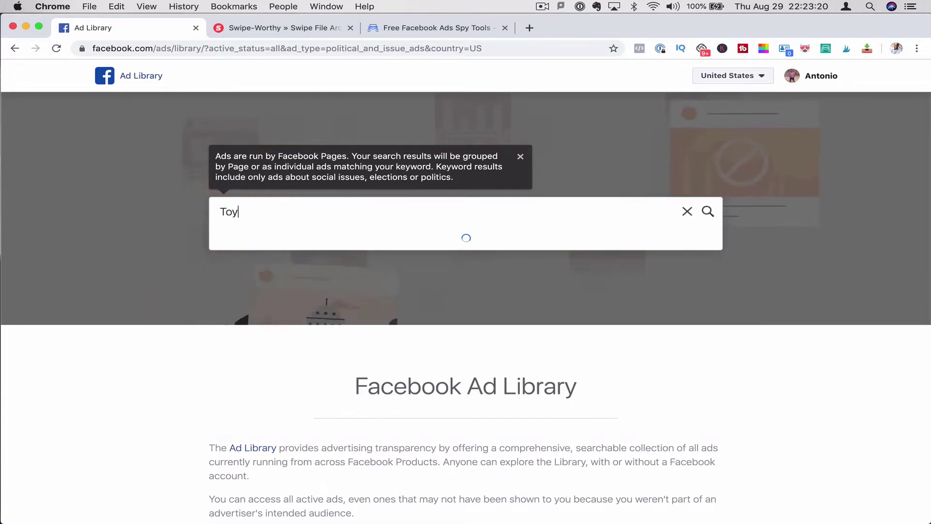
type("ny Robb")
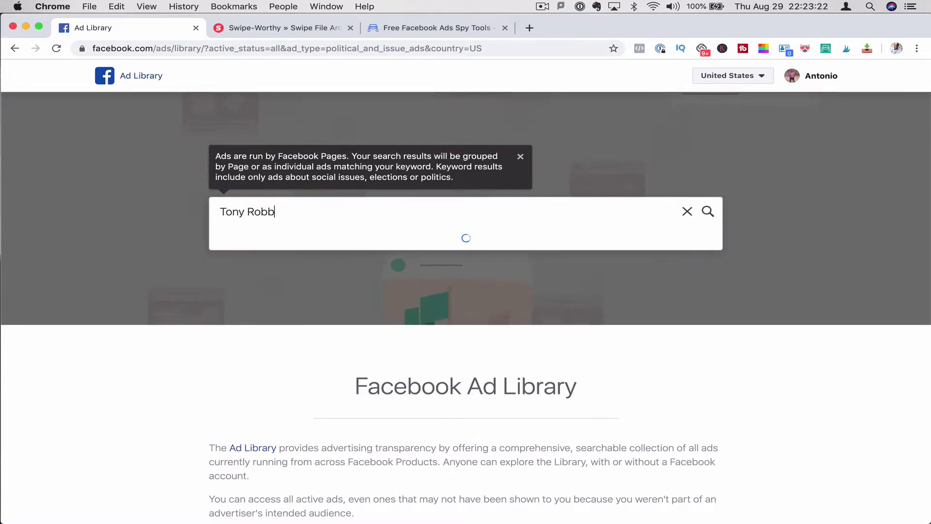
type("ins")
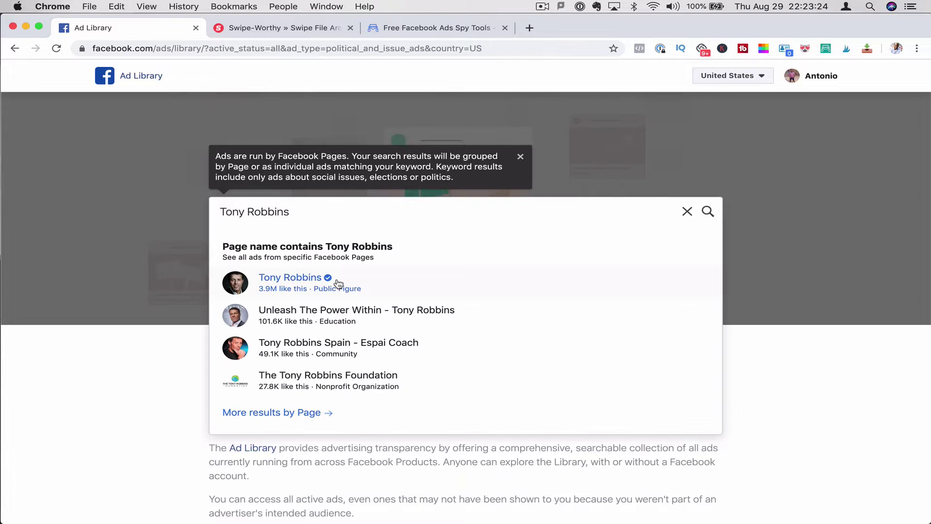
left_click(331, 278)
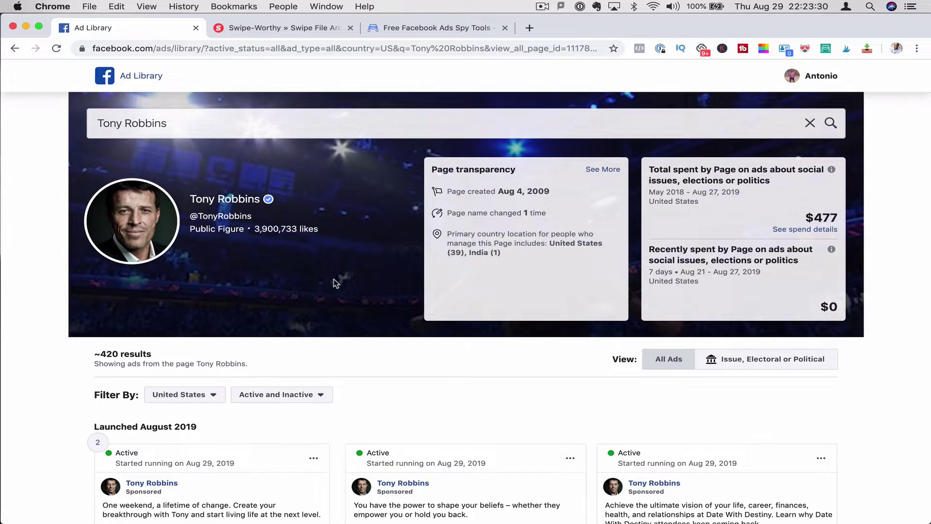
scroll(334, 279, "down", 1)
scroll(334, 278, "down", 1)
scroll(334, 281, "down", 2)
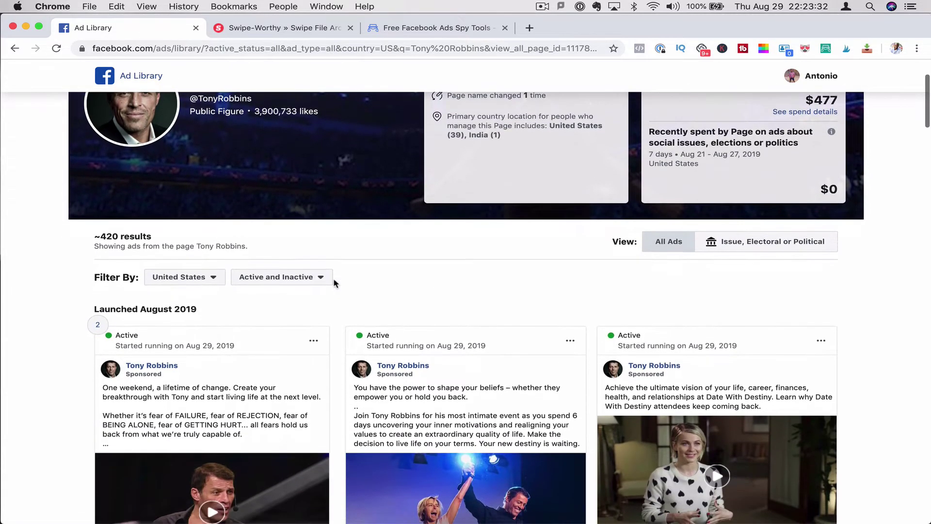
scroll(334, 282, "down", 1)
scroll(334, 282, "down", 1)
scroll(334, 283, "down", 2)
scroll(334, 282, "down", 1)
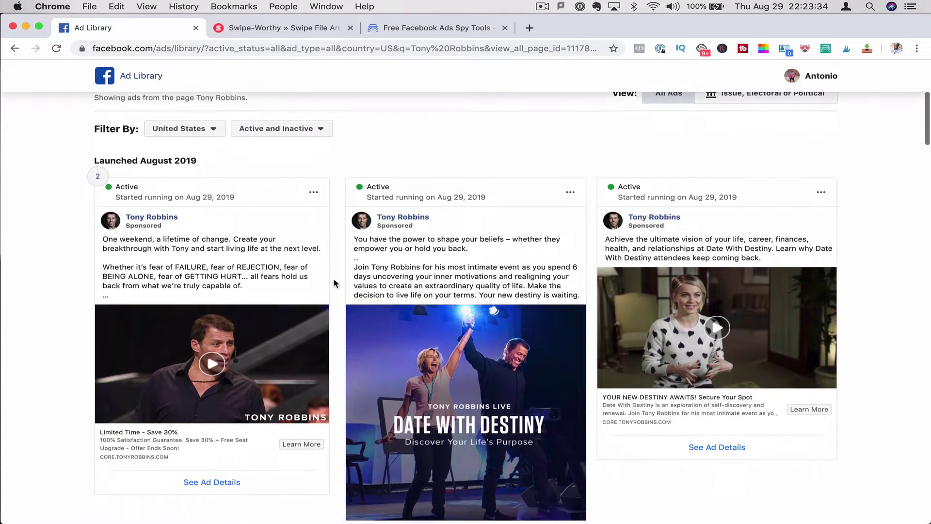
scroll(334, 283, "down", 1)
scroll(333, 283, "down", 1)
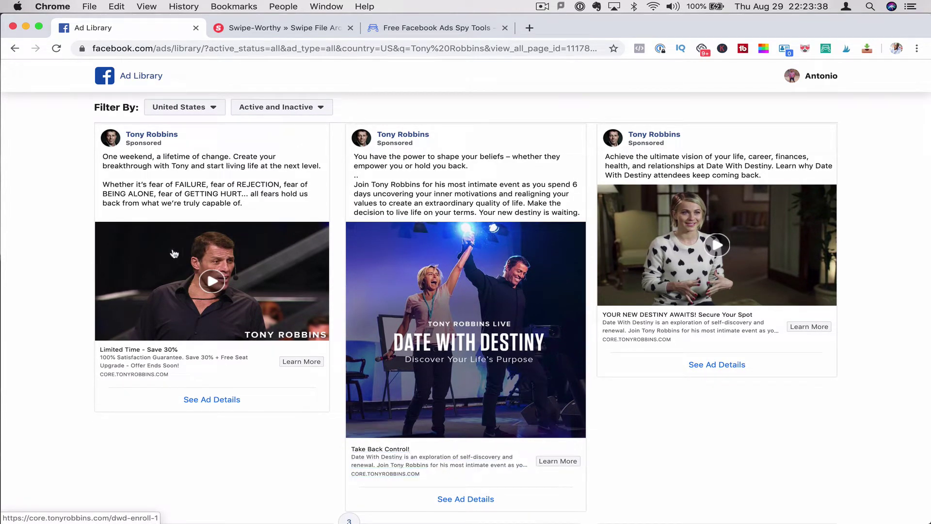
Expand the first Tony Robbins ad's full text, view its landing page, and return to the results
left_click(184, 201)
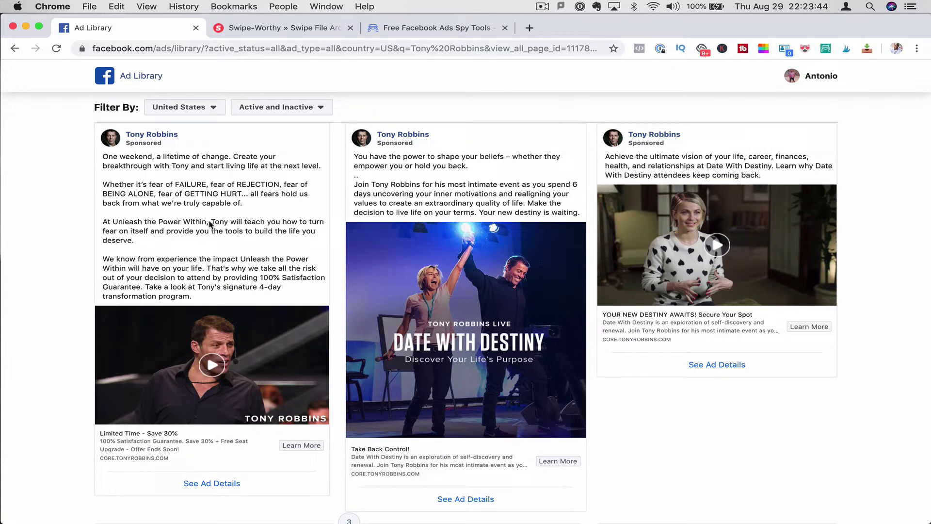
scroll(218, 268, "down", 1)
scroll(218, 273, "down", 1)
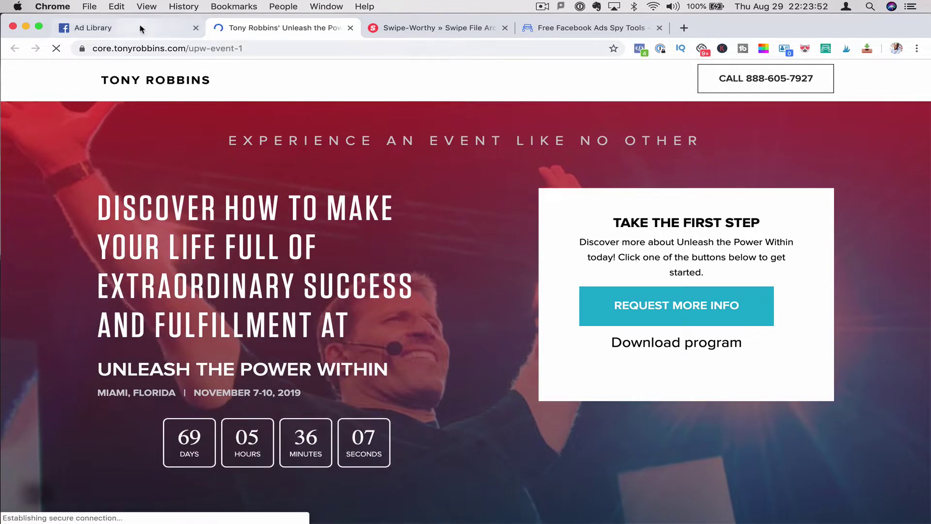
left_click(140, 29)
scroll(248, 310, "down", 5)
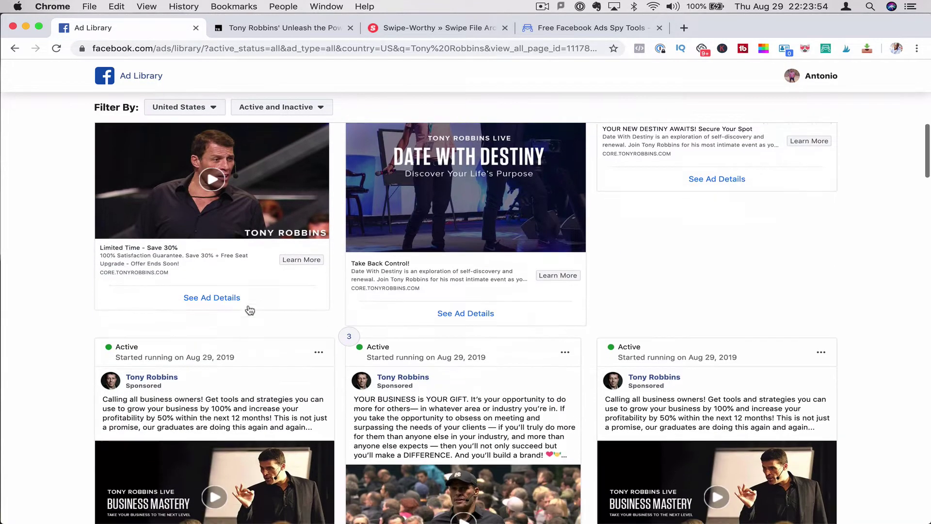
scroll(248, 310, "down", 4)
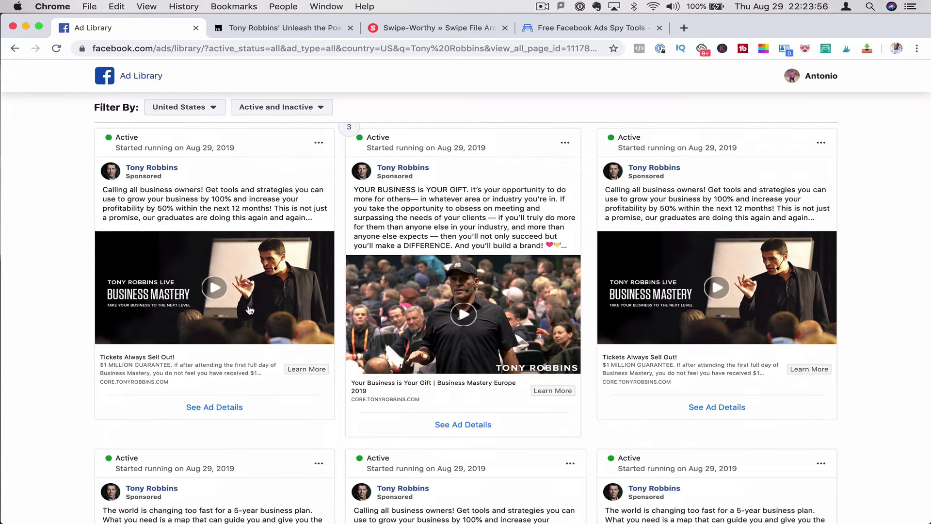
scroll(248, 310, "down", 3)
scroll(248, 310, "down", 1)
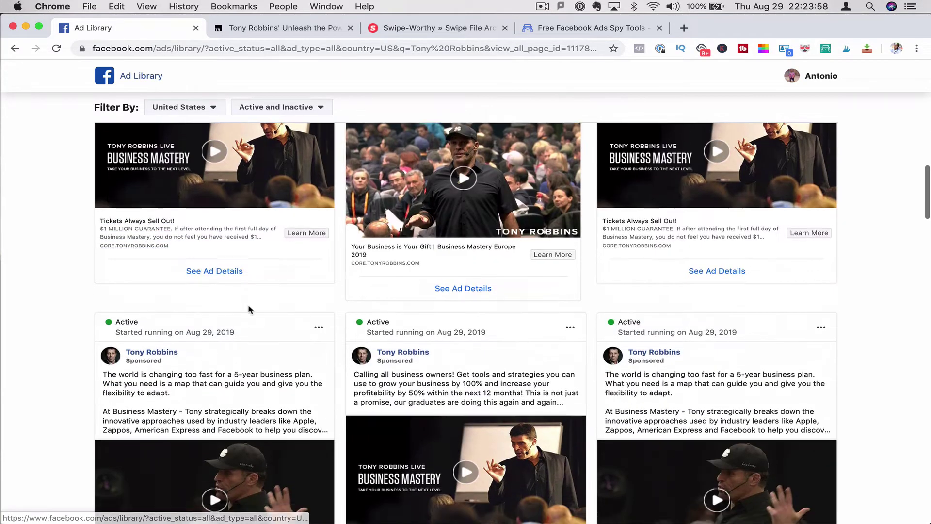
scroll(248, 310, "down", 4)
scroll(248, 310, "down", 2)
scroll(249, 310, "up", 4)
scroll(249, 309, "up", 4)
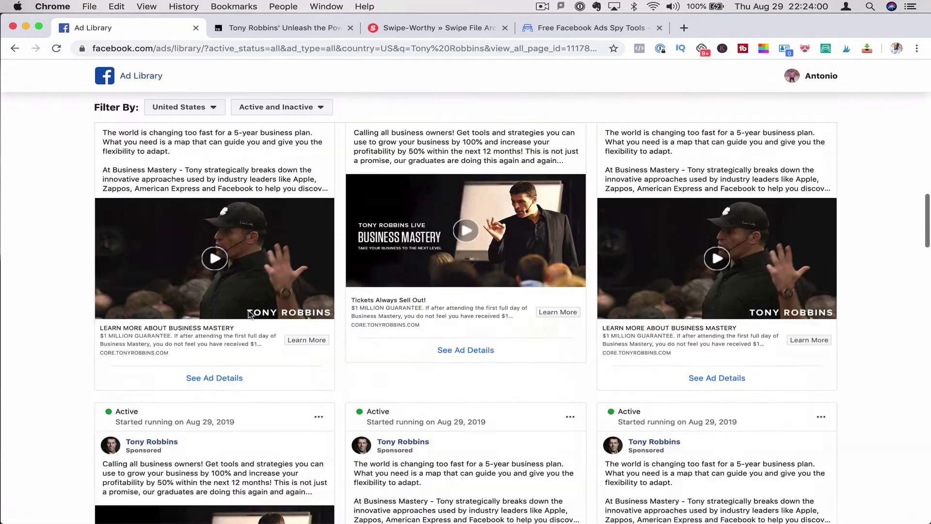
scroll(247, 310, "up", 4)
scroll(248, 313, "up", 5)
scroll(248, 319, "up", 4)
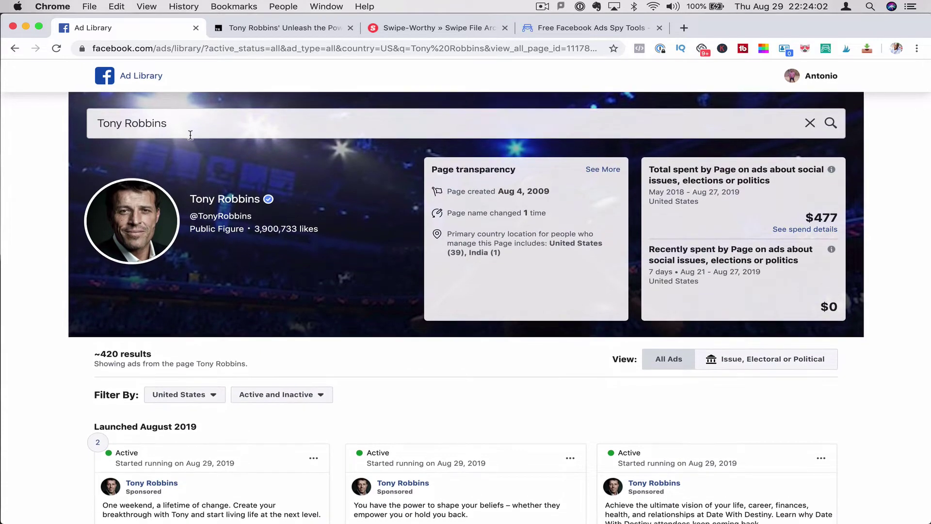
Replace the search with Jillian Michaels and show her page's 12 ads
triple_click(187, 125)
type("Jil")
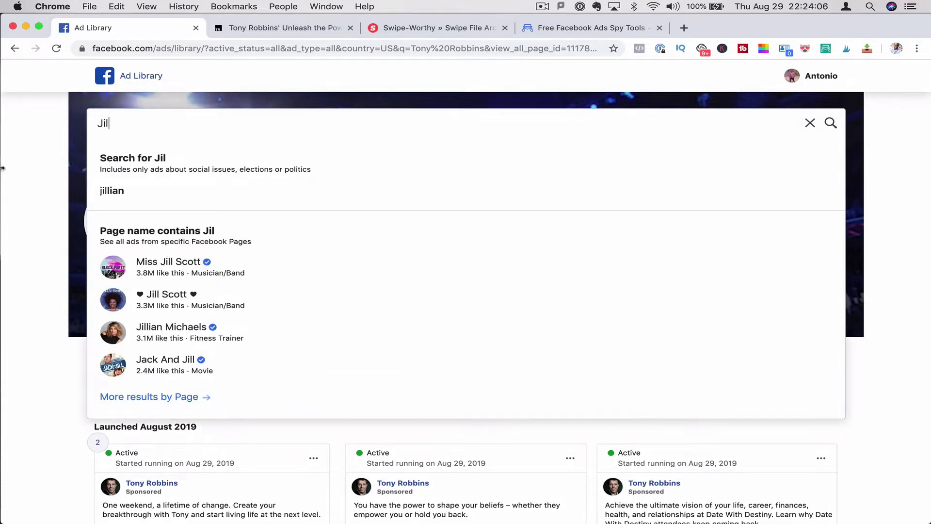
left_click(182, 330)
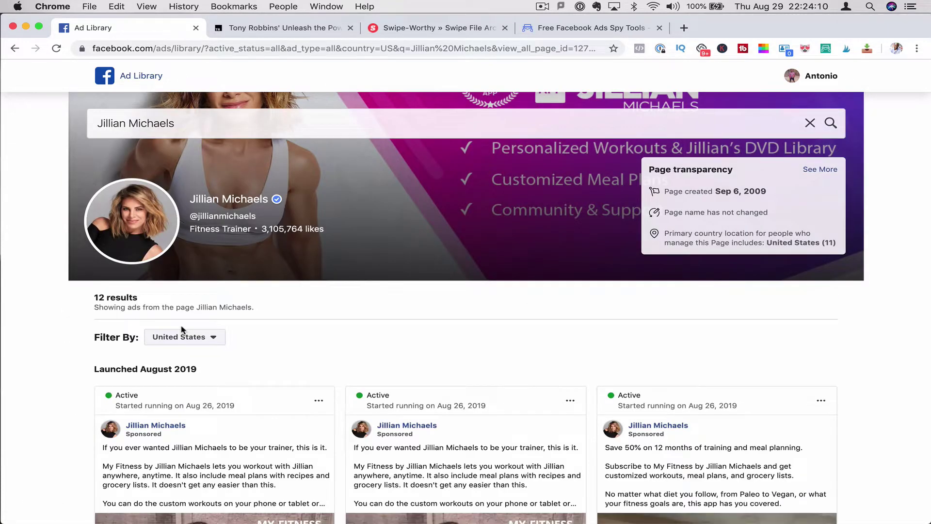
scroll(182, 330, "down", 3)
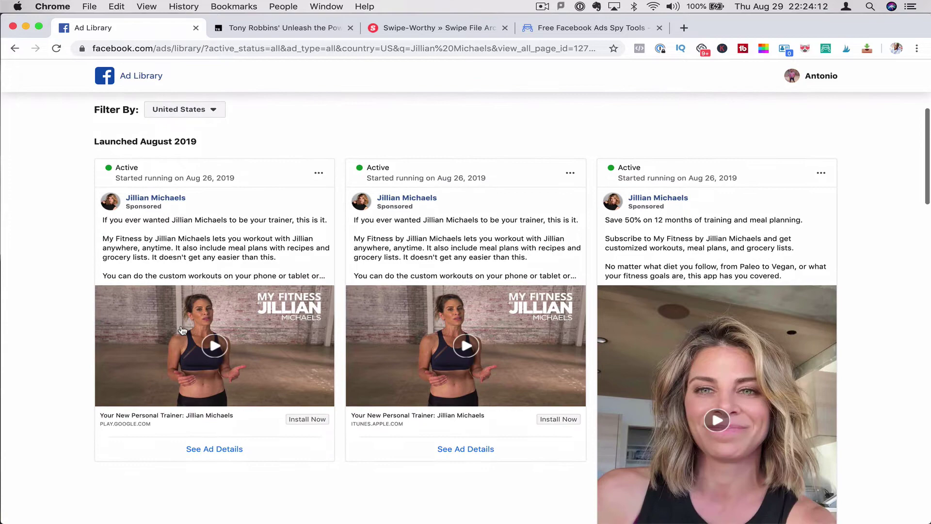
scroll(209, 403, "down", 3)
scroll(209, 403, "up", 1)
scroll(209, 403, "up", 2)
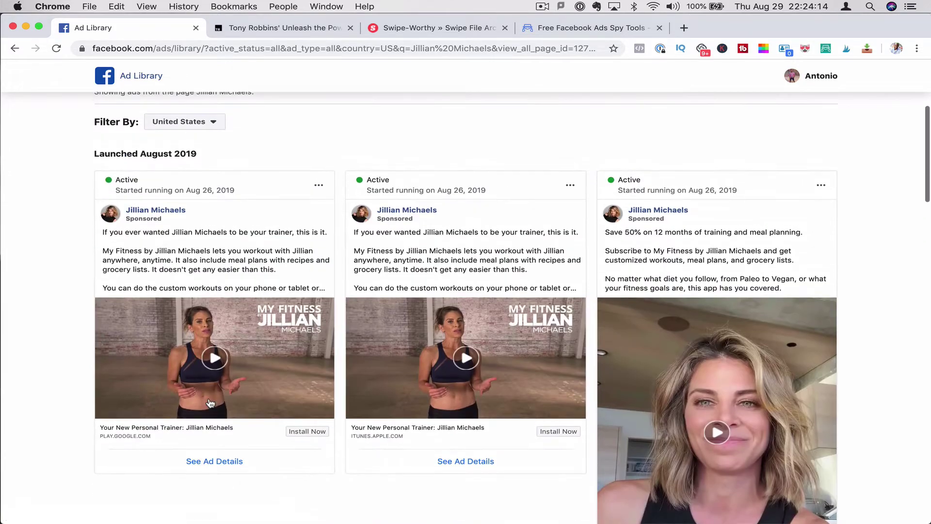
scroll(233, 354, "down", 3)
scroll(267, 360, "down", 2)
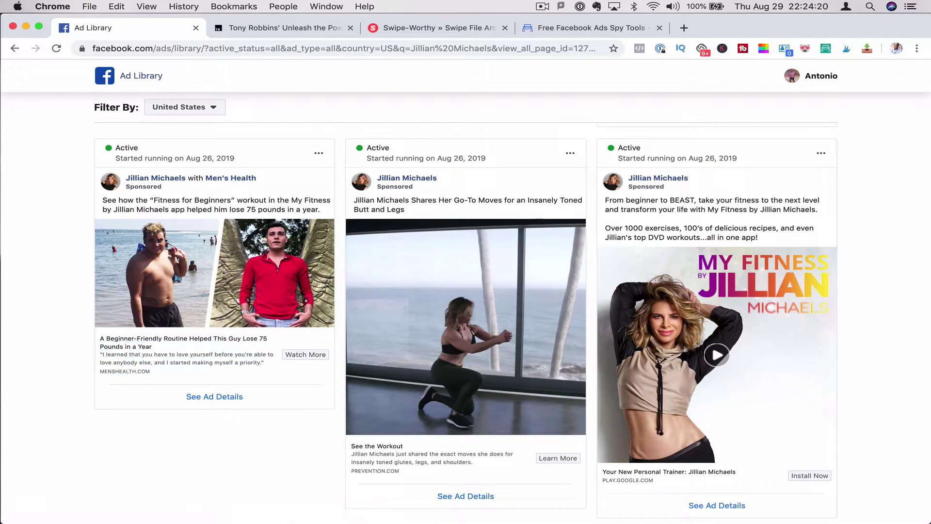
scroll(375, 381, "down", 2)
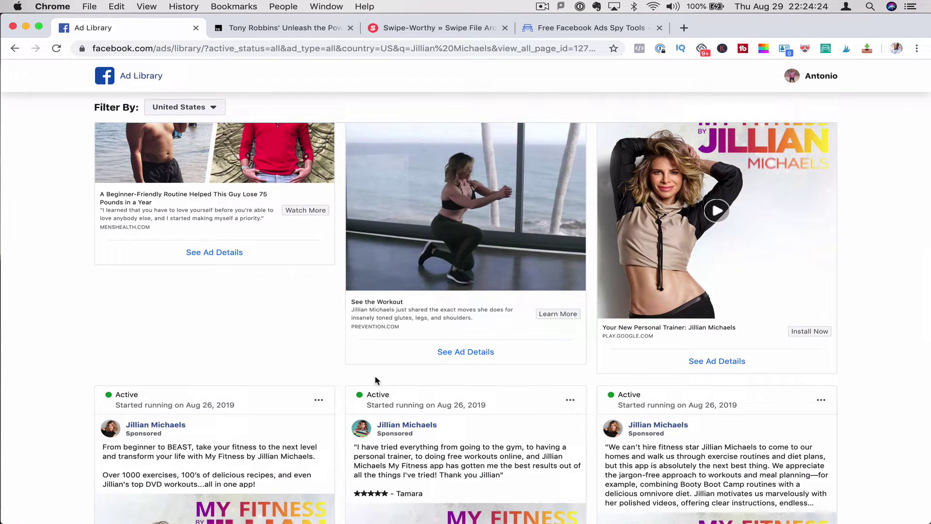
Close the Tony Robbins landing page tab
left_click(308, 28)
key("ctrl+w")
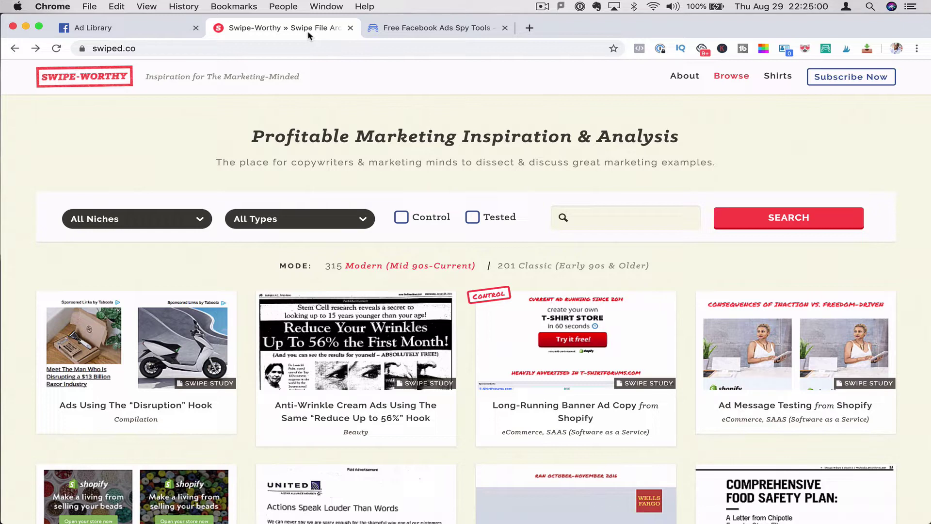
Filter the swipe file to the Facebook Ad type (38 swipes)
left_click(290, 225)
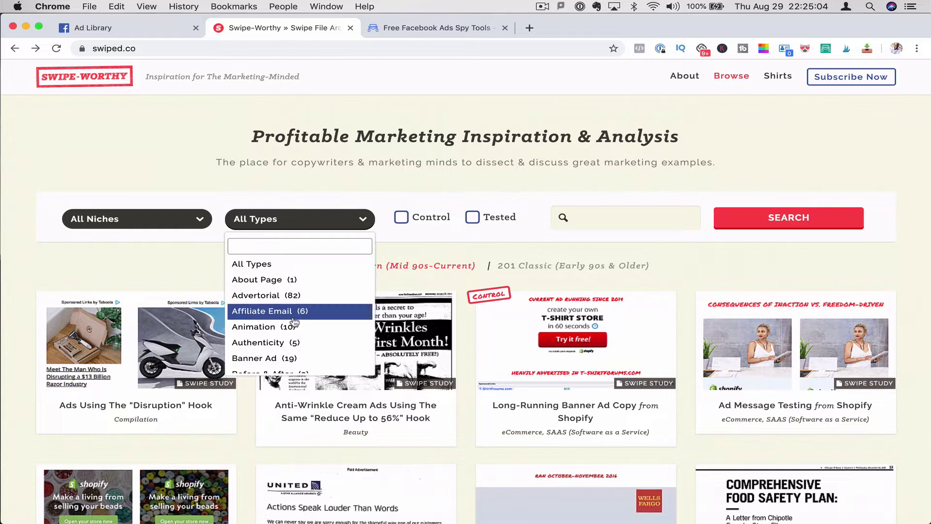
scroll(298, 329, "down", 1)
scroll(298, 330, "down", 2)
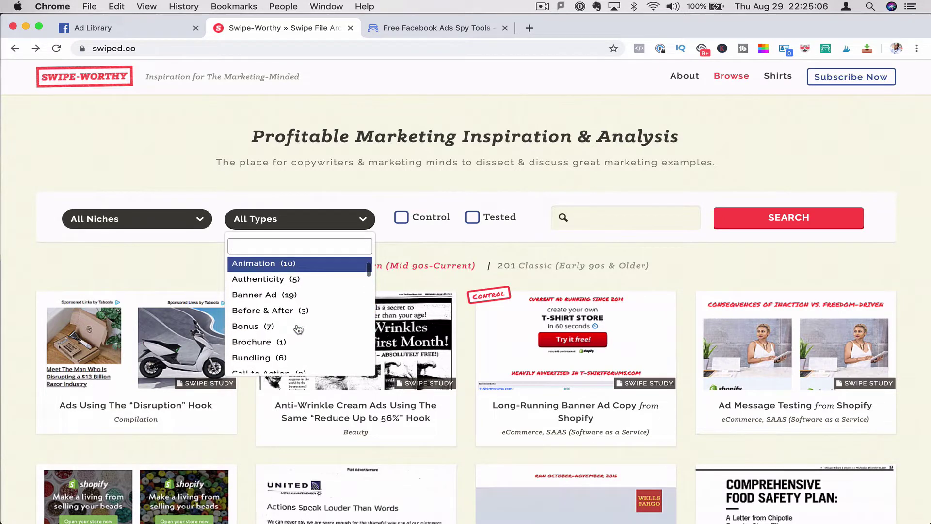
scroll(298, 329, "down", 3)
scroll(298, 329, "down", 1)
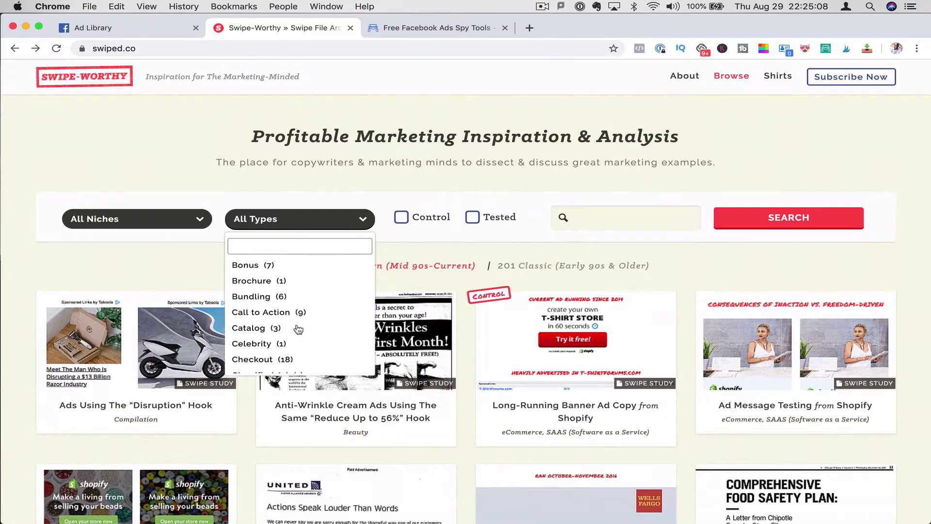
scroll(299, 329, "down", 1)
scroll(299, 329, "down", 1)
scroll(300, 329, "down", 3)
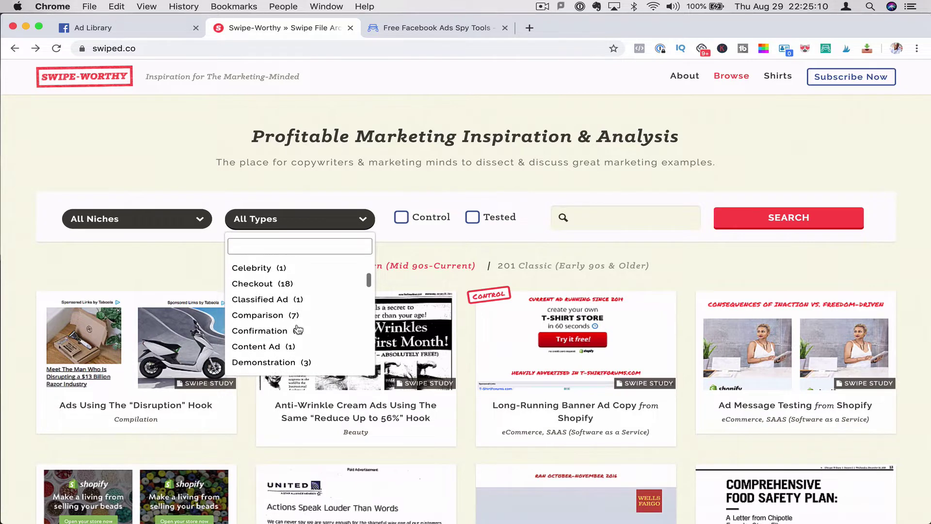
scroll(299, 329, "down", 2)
scroll(298, 292, "down", 1)
scroll(298, 309, "down", 3)
scroll(298, 312, "down", 1)
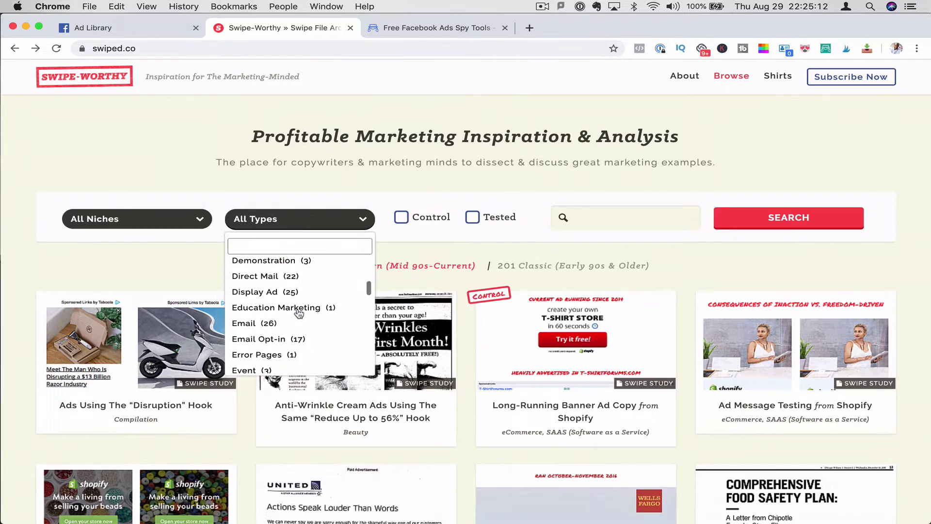
scroll(299, 313, "down", 2)
scroll(298, 313, "down", 2)
scroll(294, 309, "down", 4)
scroll(287, 302, "down", 1)
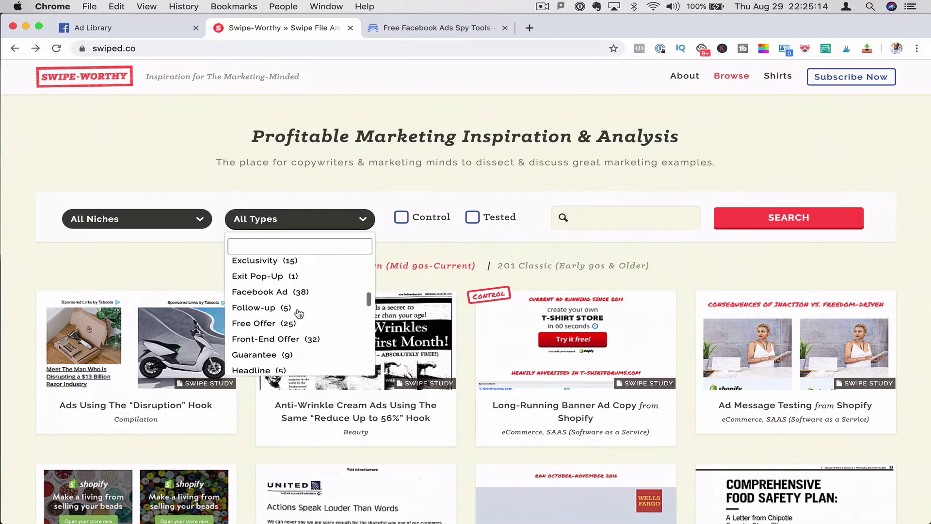
left_click(276, 292)
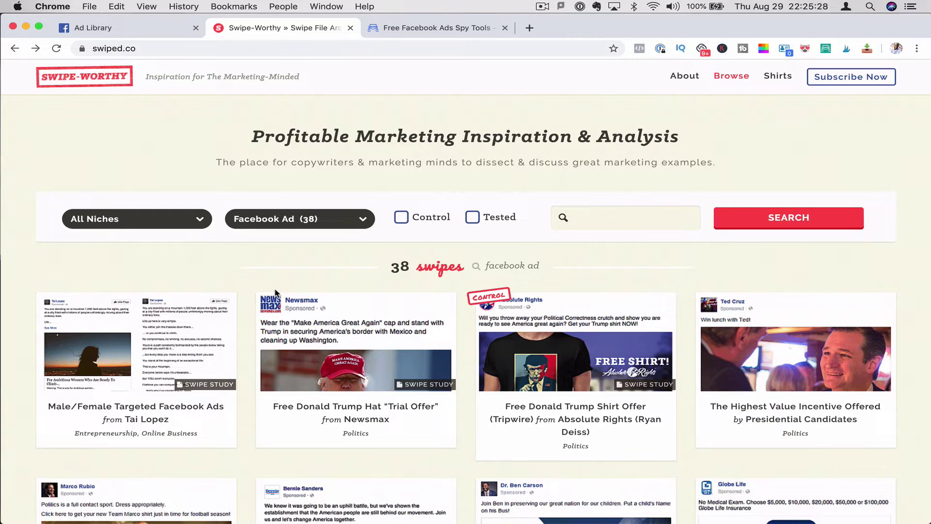
scroll(145, 349, "down", 2)
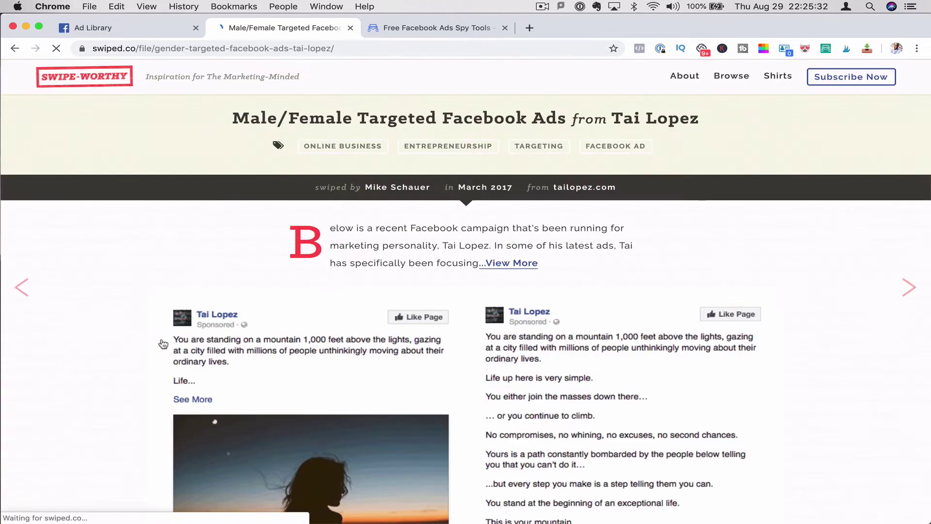
scroll(163, 343, "down", 3)
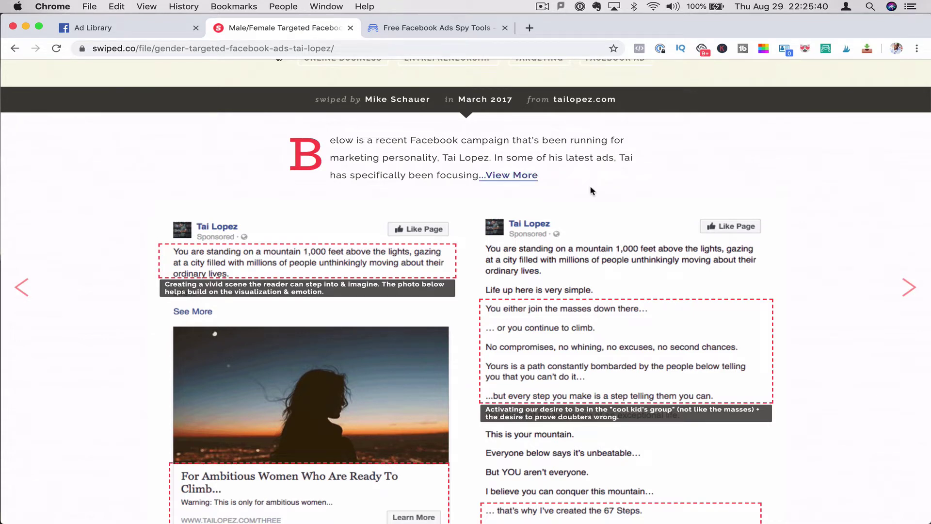
Expand the Male/Female Targeted Facebook Ads swipe's intro and review its annotations
left_click(517, 178)
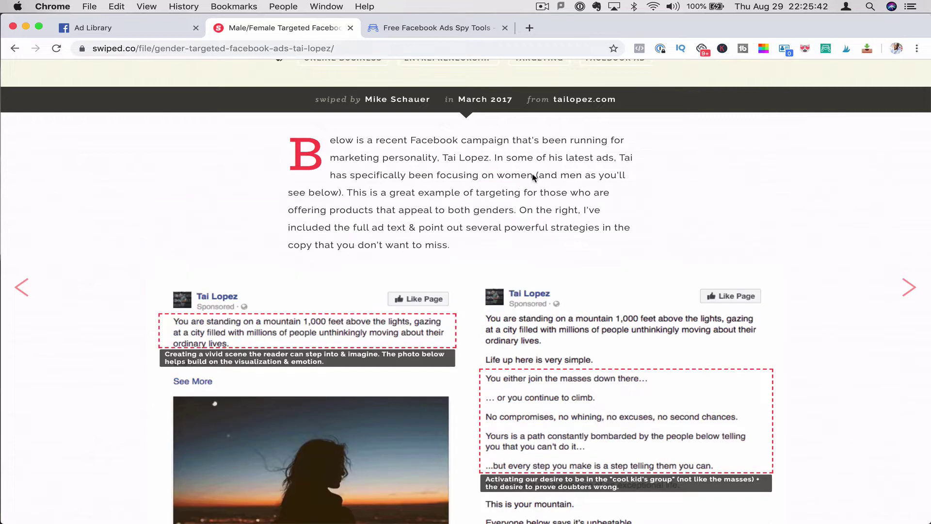
scroll(466, 211, "down", 5)
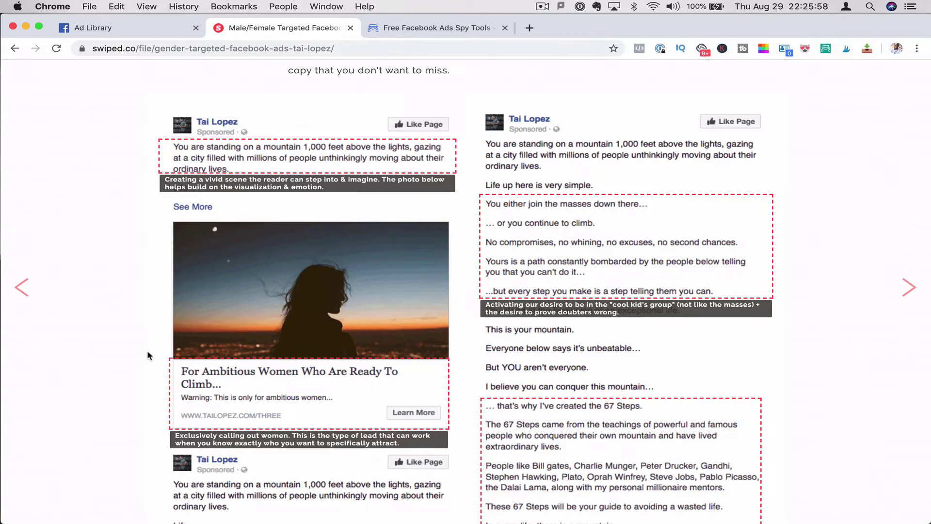
scroll(148, 355, "down", 2)
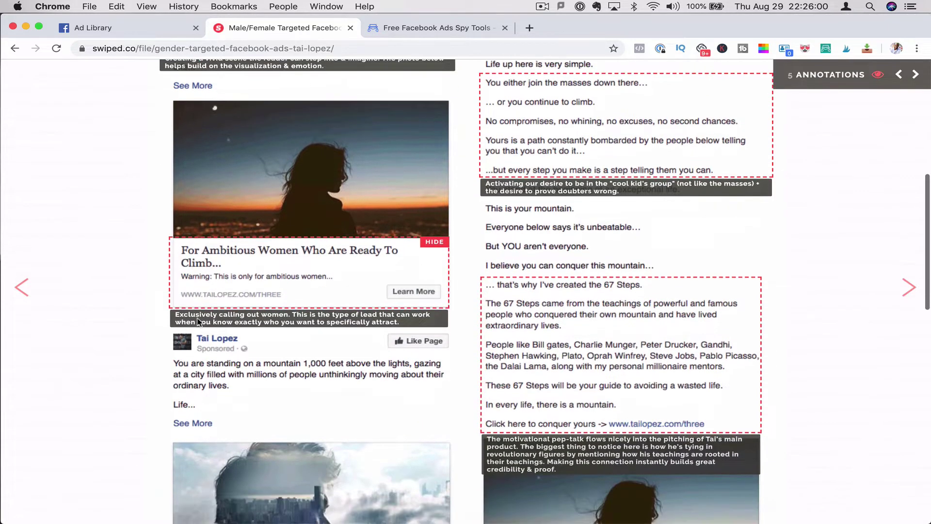
scroll(198, 322, "down", 3)
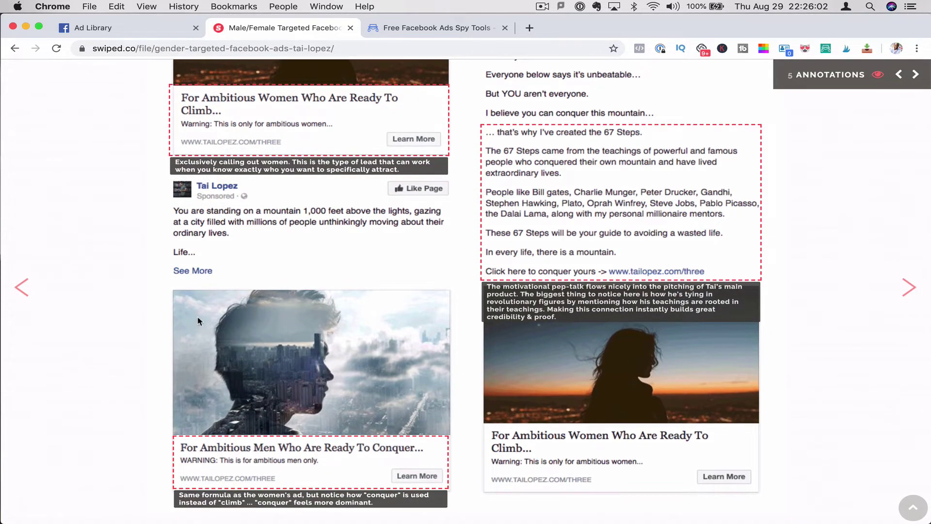
scroll(279, 396, "down", 2)
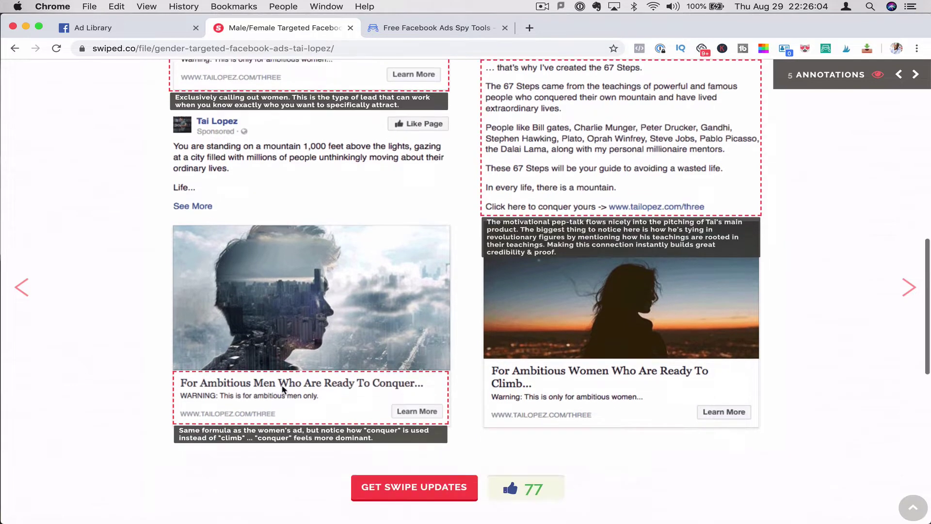
scroll(284, 389, "down", 3)
scroll(291, 376, "up", 1)
scroll(290, 375, "up", 4)
scroll(281, 385, "up", 1)
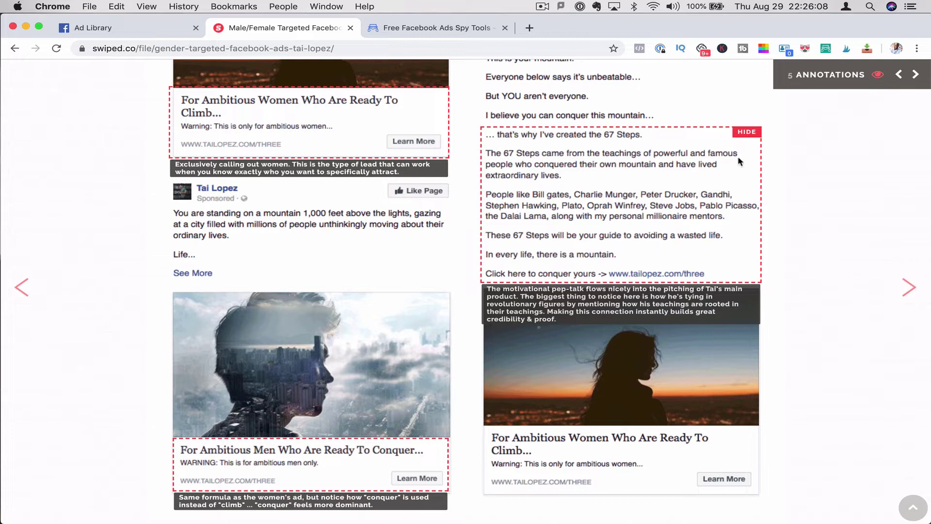
left_click(740, 140)
left_click(741, 141)
scroll(464, 323, "down", 6)
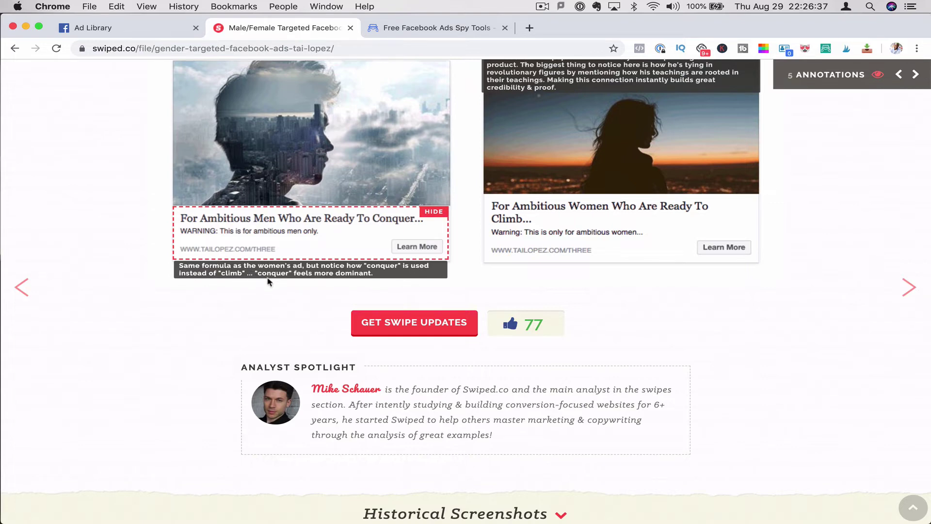
scroll(323, 262, "up", 3)
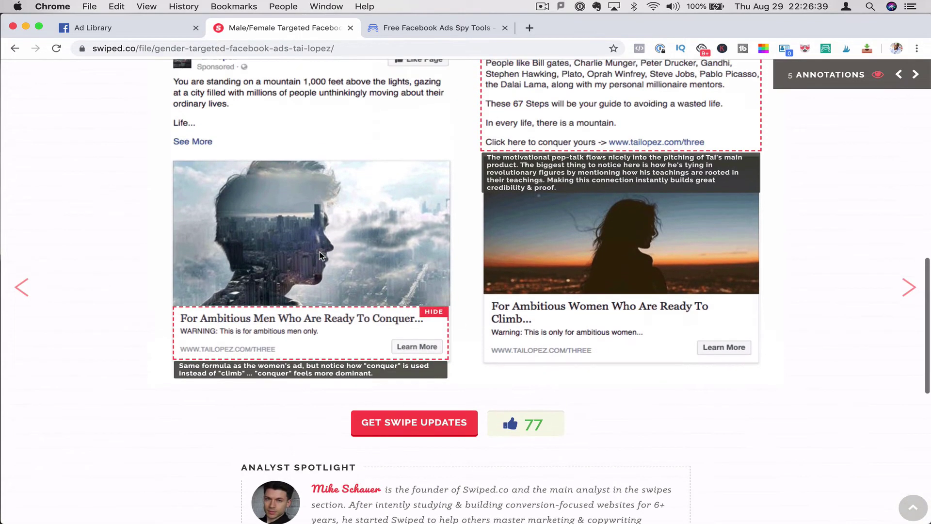
scroll(319, 256, "up", 3)
scroll(320, 256, "up", 1)
scroll(320, 256, "up", 5)
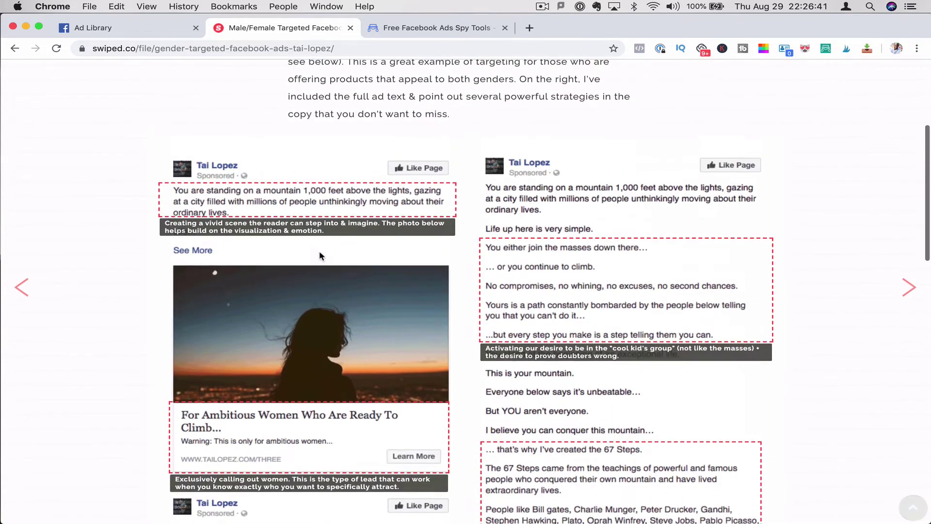
scroll(319, 257, "up", 6)
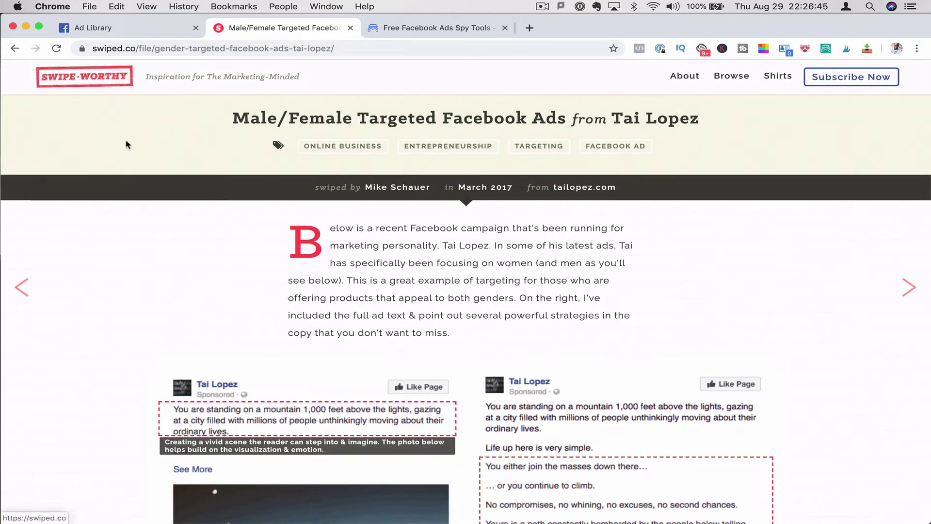
Switch to the BigSpy homepage tab
left_click(463, 34)
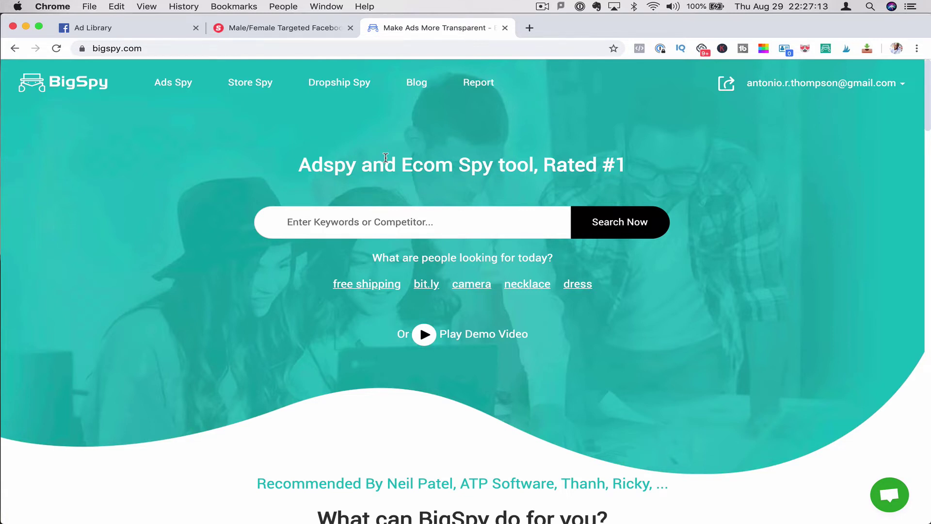
type("fitness")
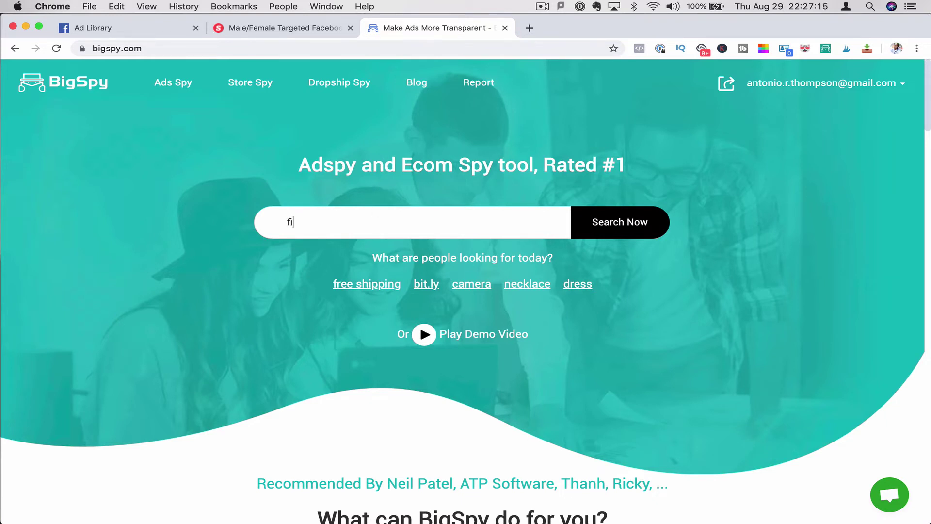
Run a BigSpy keyword search for fitness ads
left_click(600, 231)
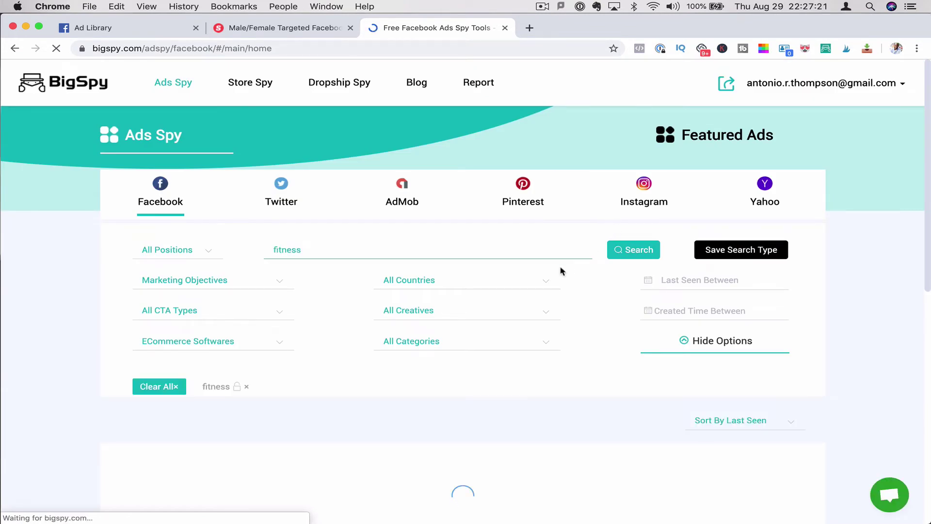
Limit the fitness ad results to United States, about 304,487 results
left_click(549, 285)
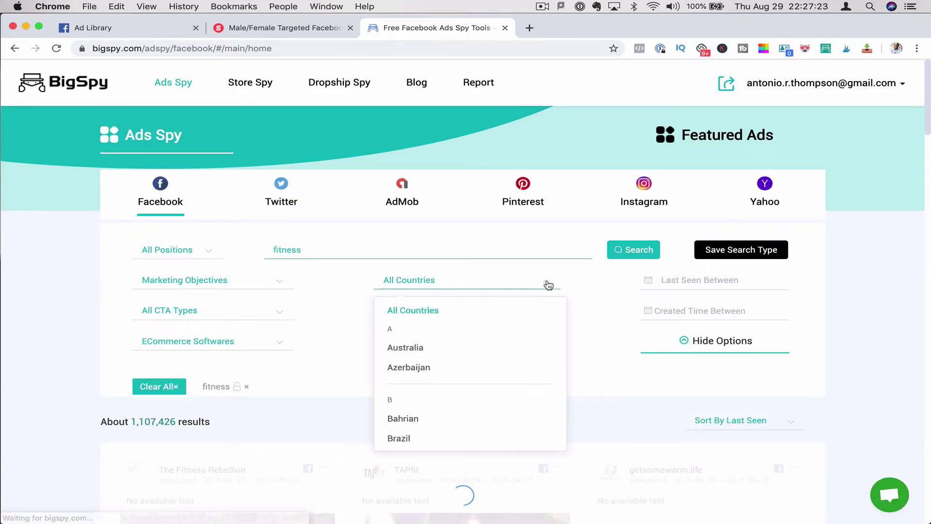
scroll(435, 374, "down", 5)
scroll(435, 374, "down", 5)
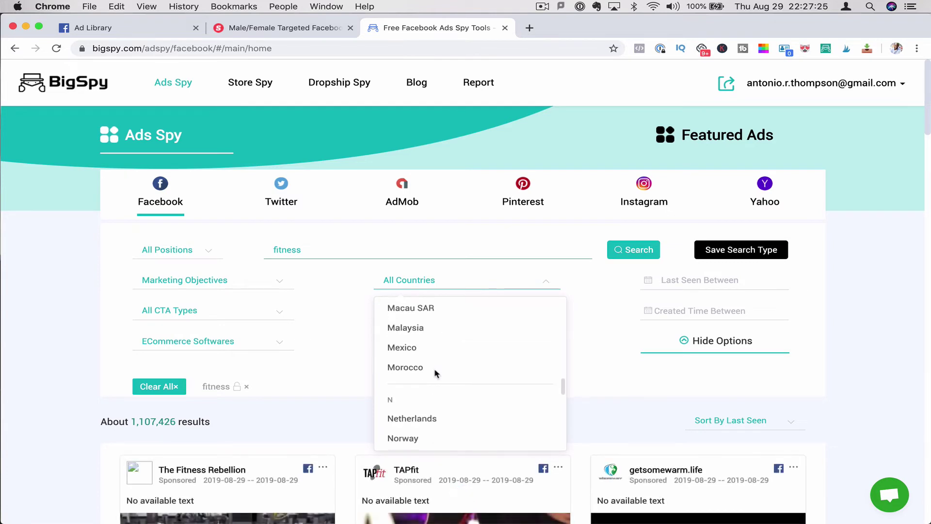
scroll(435, 374, "down", 3)
scroll(435, 374, "down", 3)
scroll(435, 374, "down", 2)
scroll(435, 374, "down", 3)
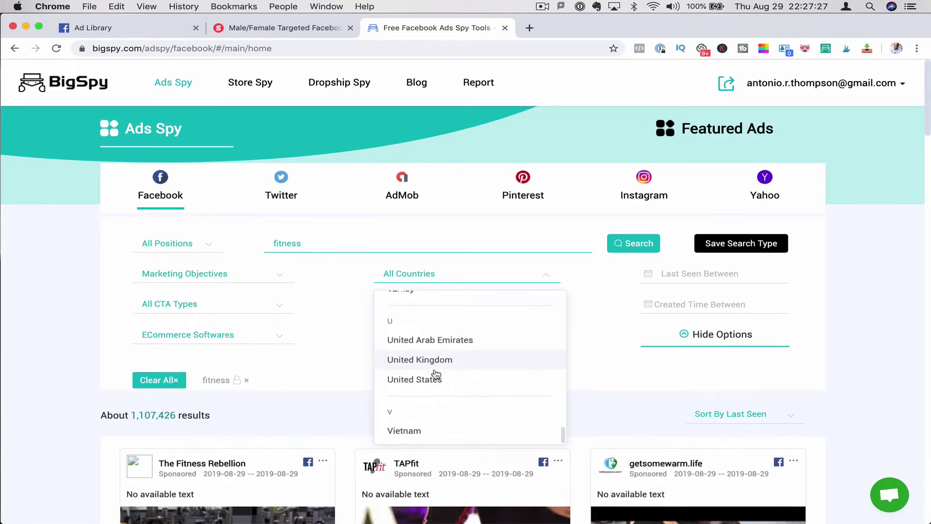
scroll(435, 374, "down", 1)
left_click(435, 374)
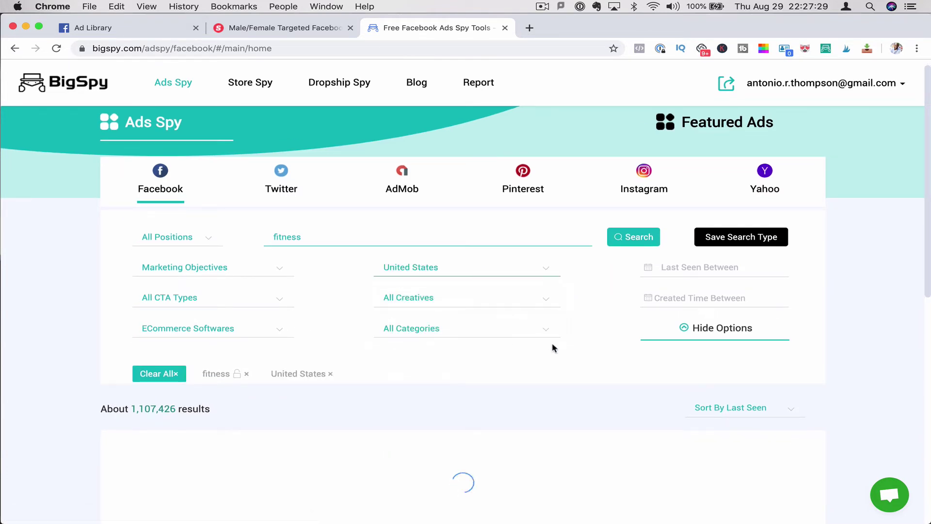
scroll(552, 348, "down", 3)
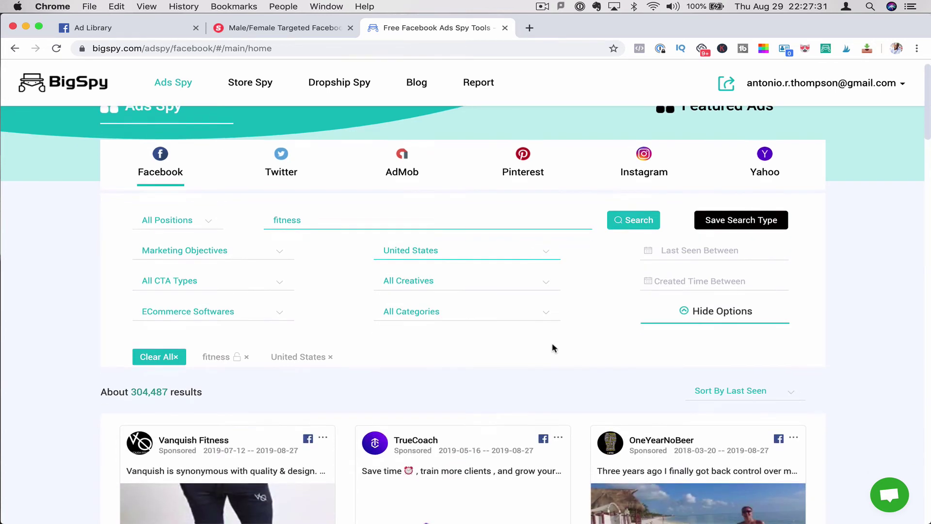
scroll(552, 349, "down", 1)
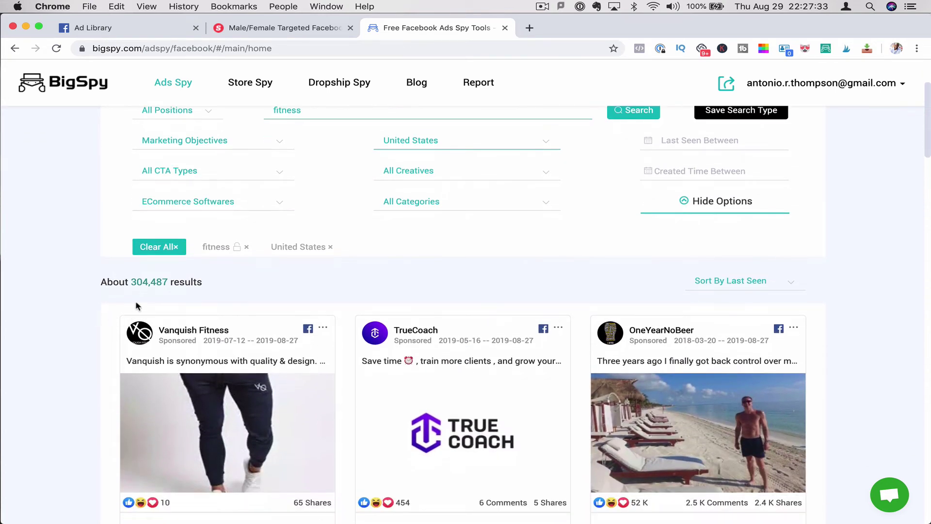
scroll(191, 285, "down", 1)
scroll(190, 287, "down", 1)
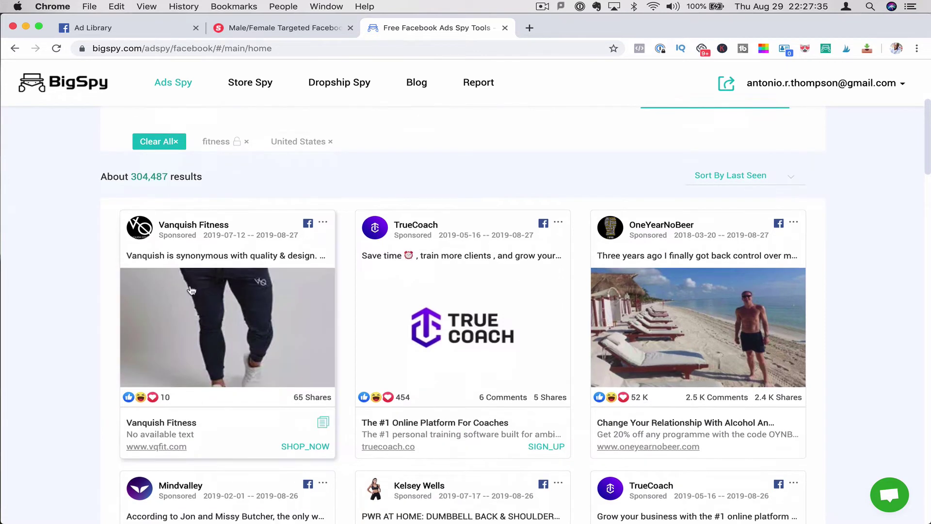
scroll(190, 289, "down", 1)
scroll(190, 290, "down", 2)
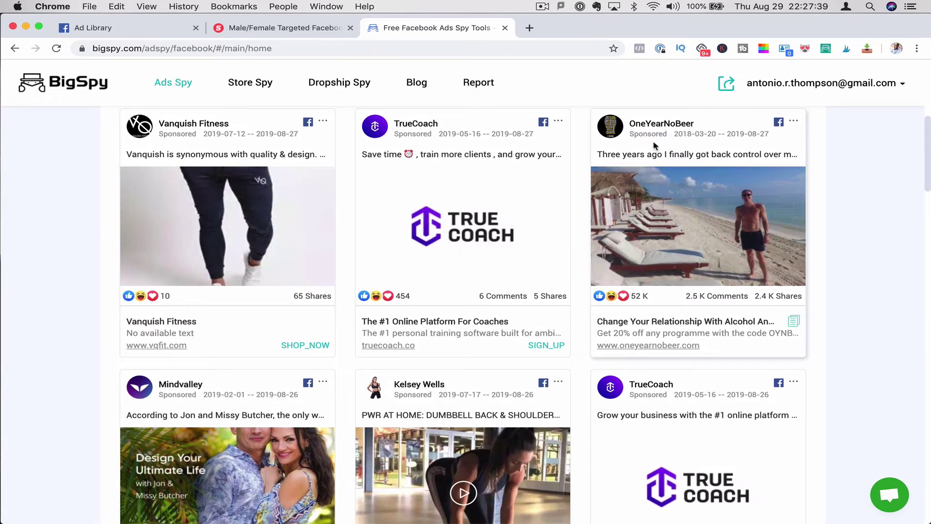
mouse_move(698, 328)
scroll(630, 301, "down", 2)
scroll(630, 301, "down", 3)
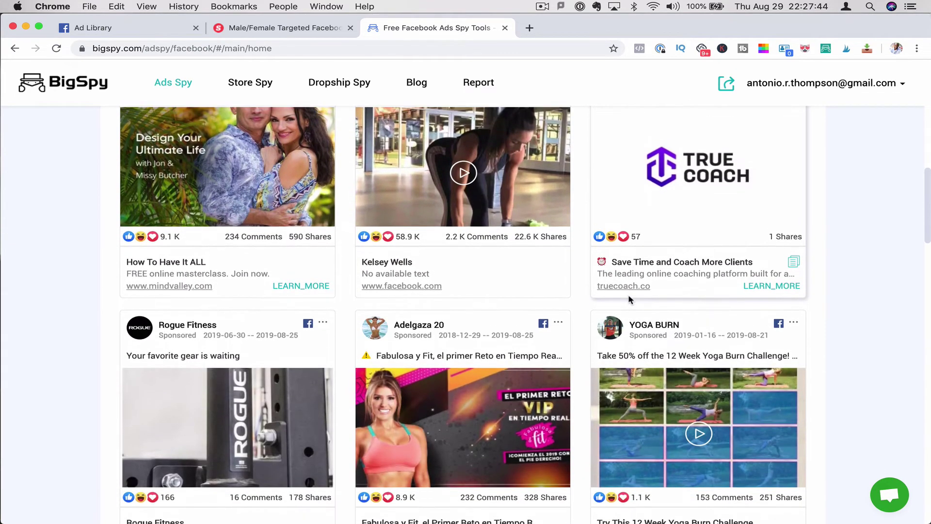
scroll(629, 299, "up", 2)
mouse_move(463, 187)
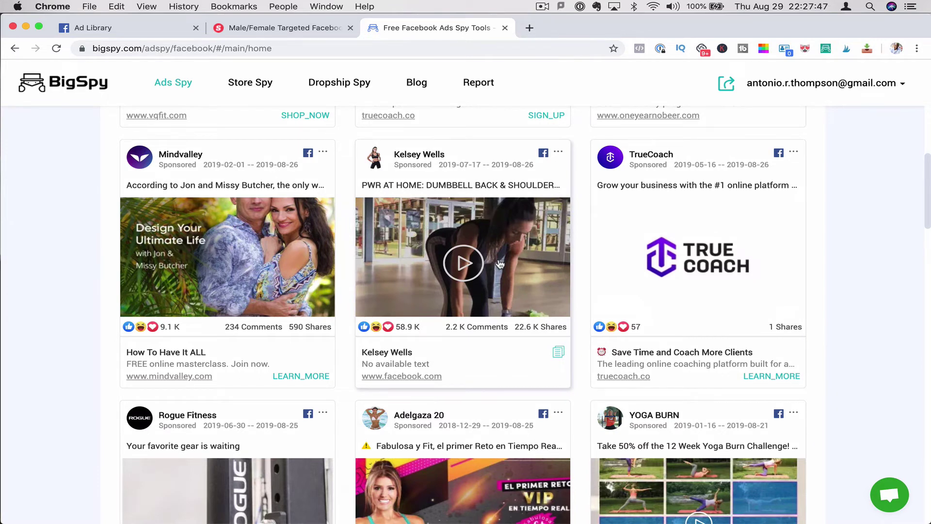
scroll(499, 264, "down", 2)
scroll(500, 264, "down", 1)
scroll(499, 265, "down", 1)
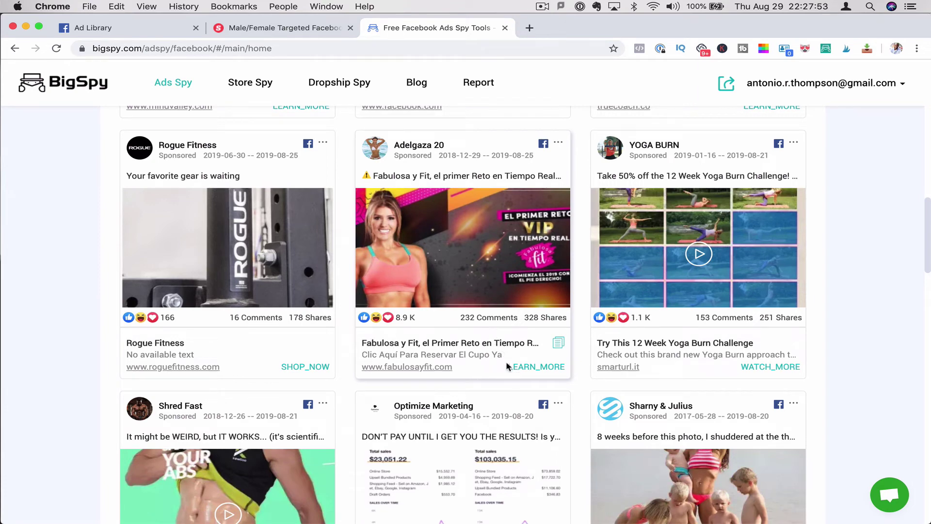
left_click(517, 367)
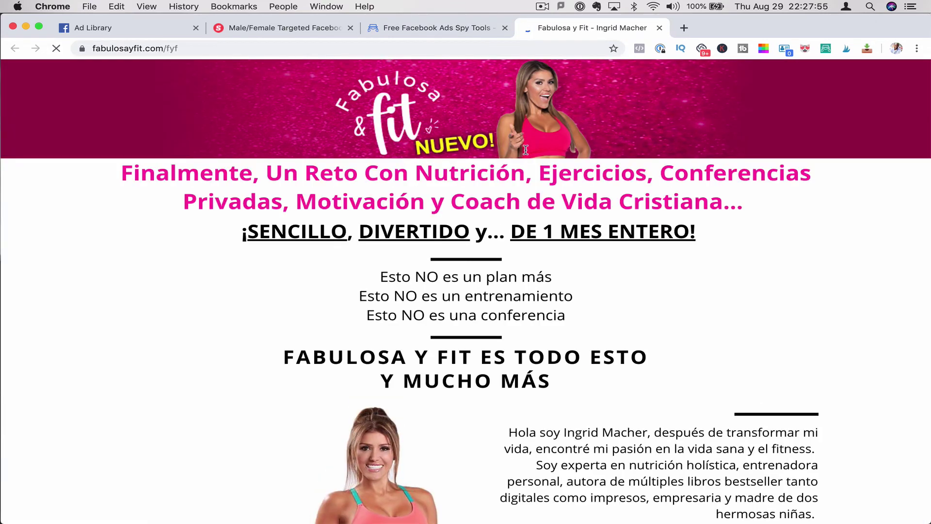
left_click(659, 28)
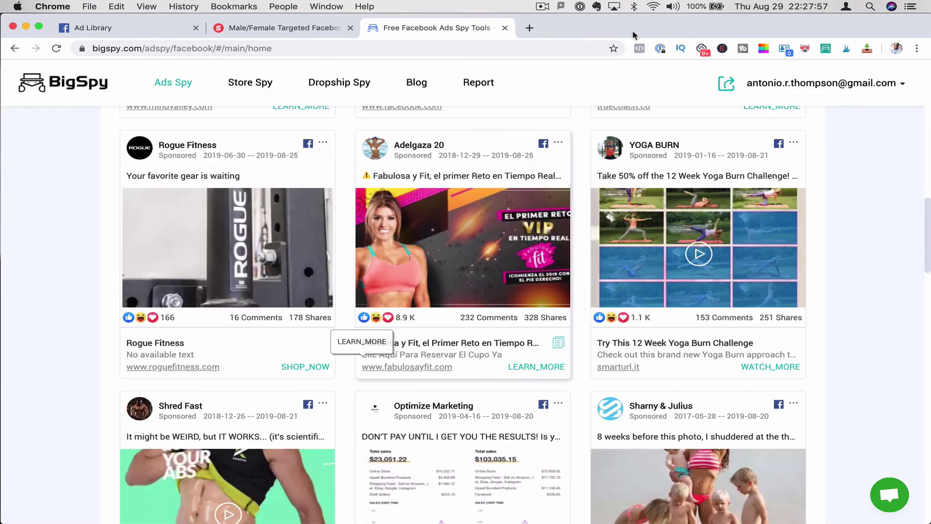
left_click(500, 259)
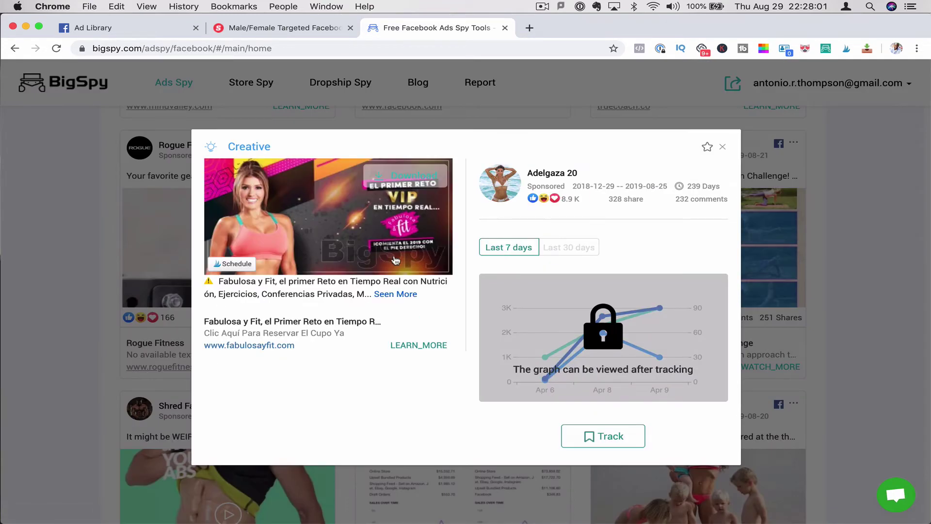
left_click(398, 297)
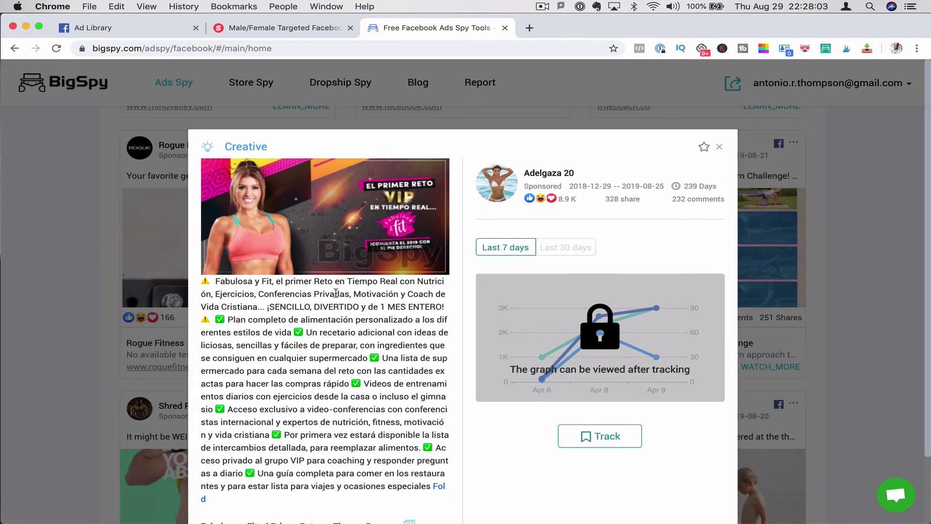
scroll(316, 430, "down", 2)
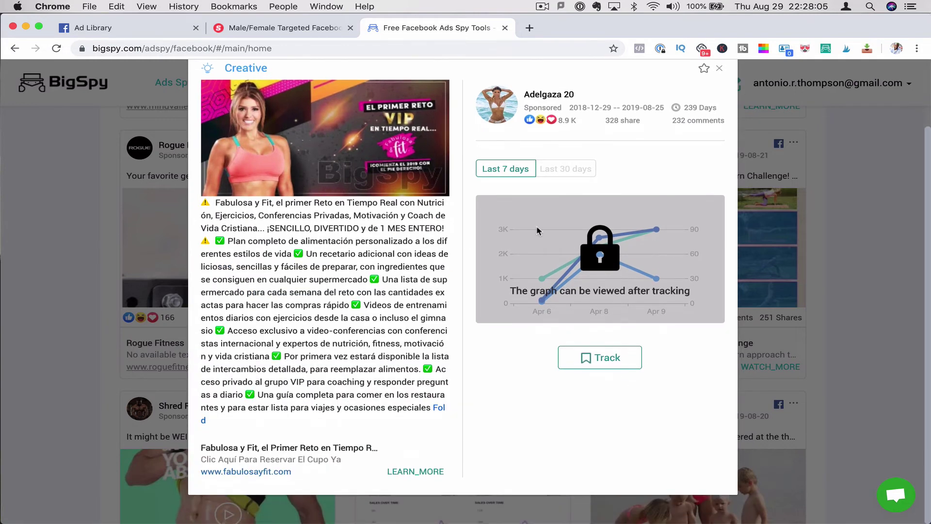
scroll(451, 277, "up", 2)
left_click(719, 148)
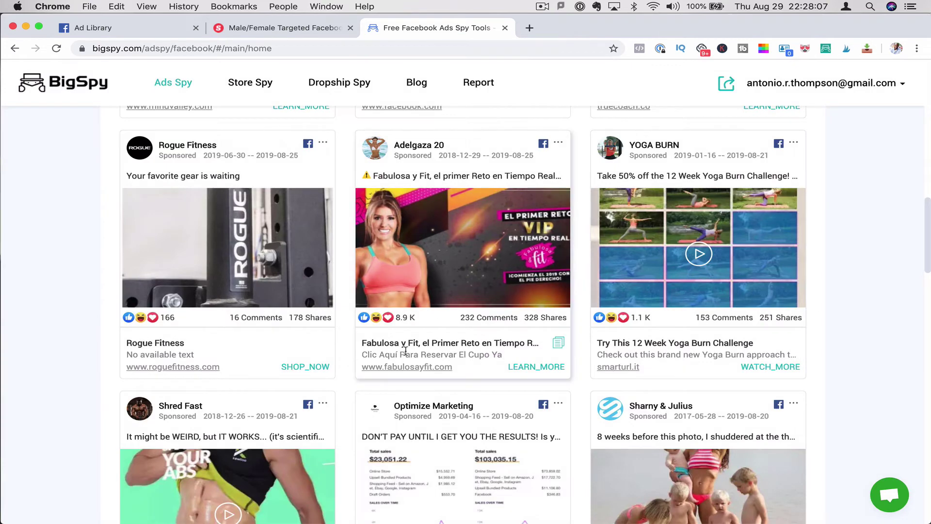
scroll(509, 292, "down", 3)
scroll(405, 355, "down", 3)
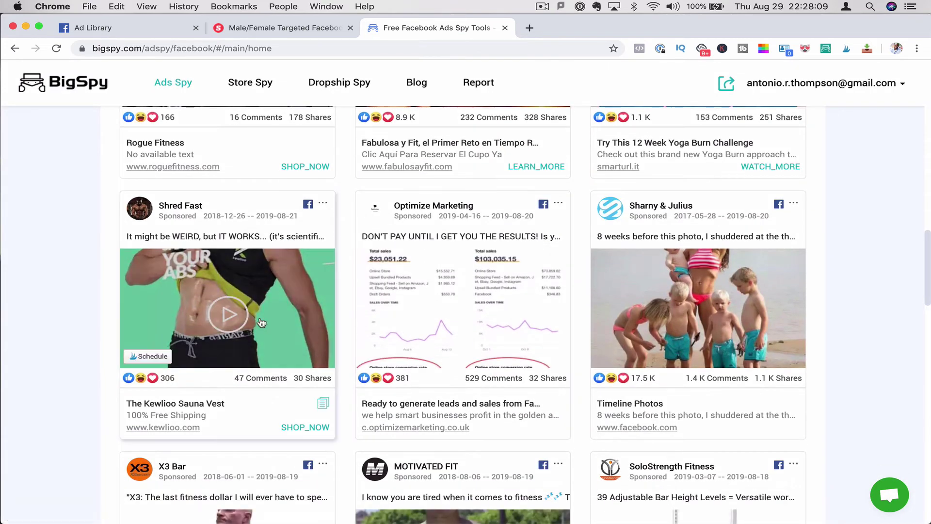
mouse_move(227, 466)
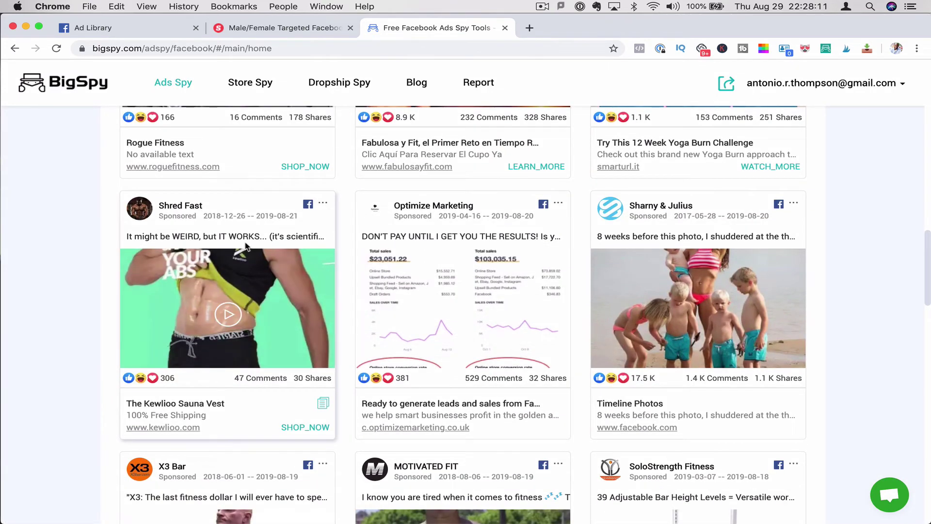
View the Shred Fast ad's full description, open its Kewlioo Sauna Vest page, and return to BigSpy
left_click(315, 358)
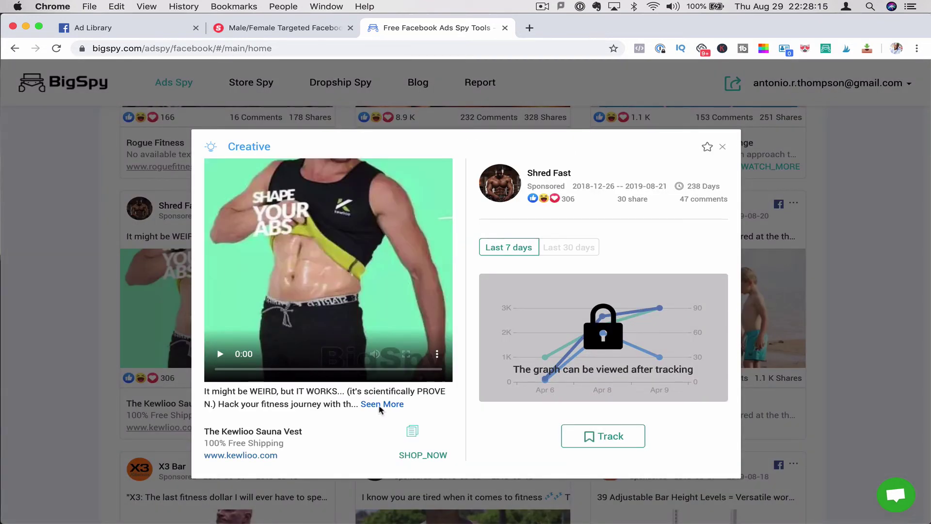
left_click(379, 405)
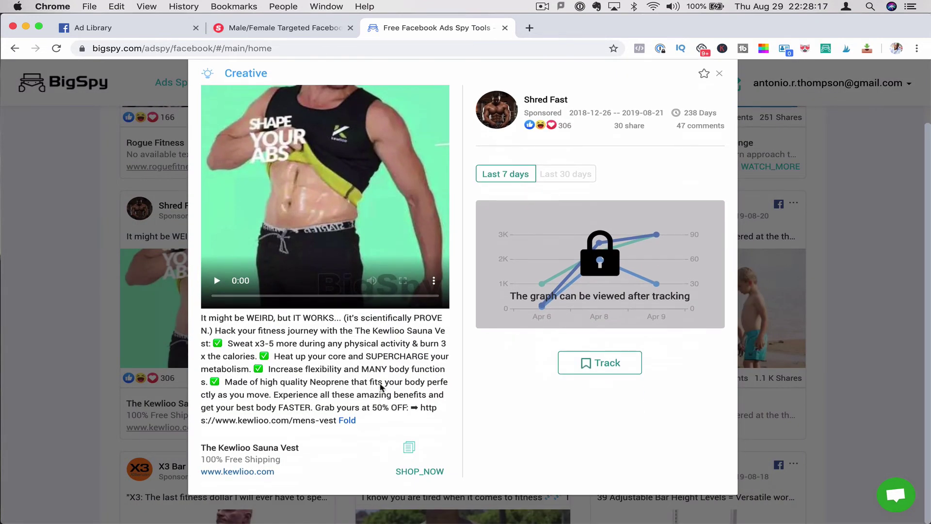
scroll(298, 182, "up", 2)
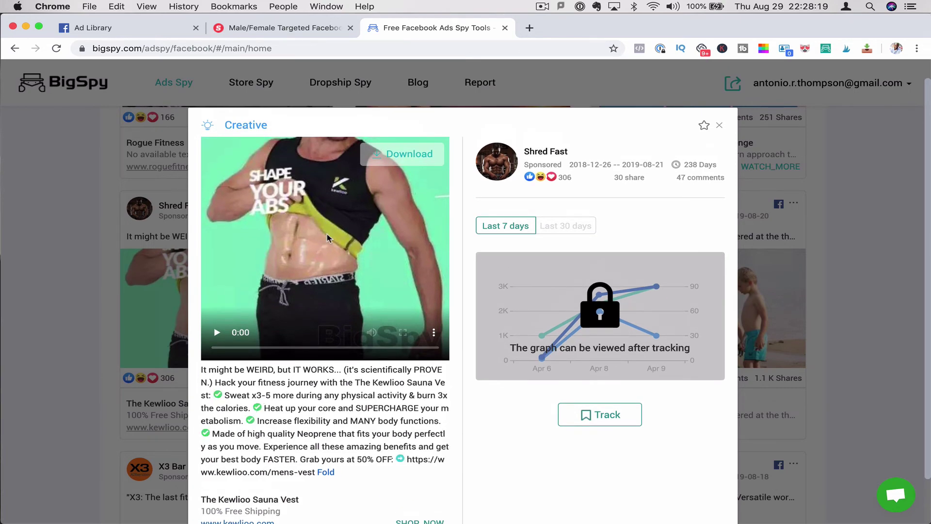
scroll(332, 296, "down", 2)
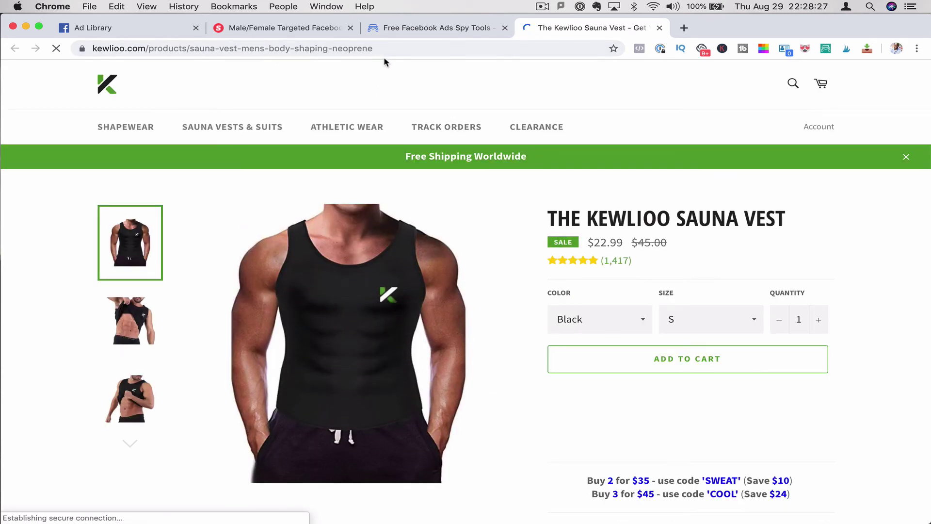
left_click(457, 28)
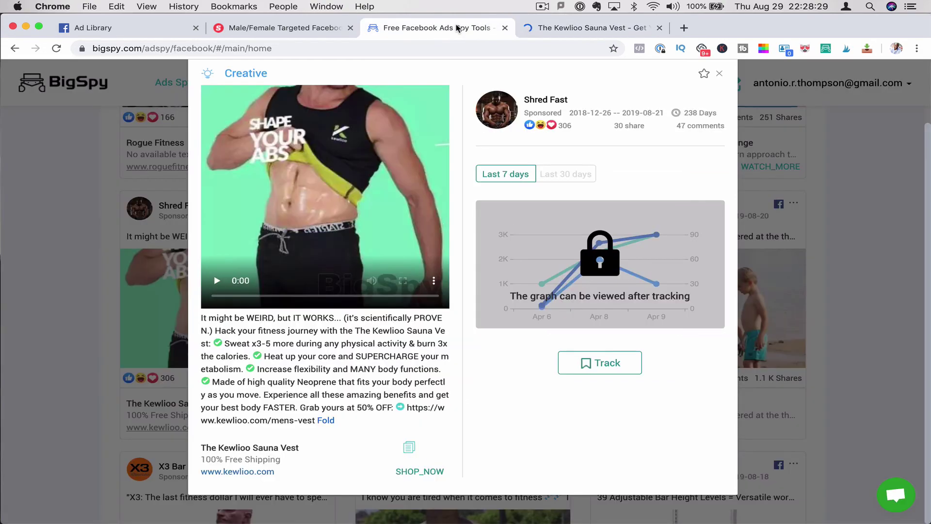
scroll(527, 111, "up", 2)
Close the Shred Fast ad details to return to the fitness results grid
left_click(718, 149)
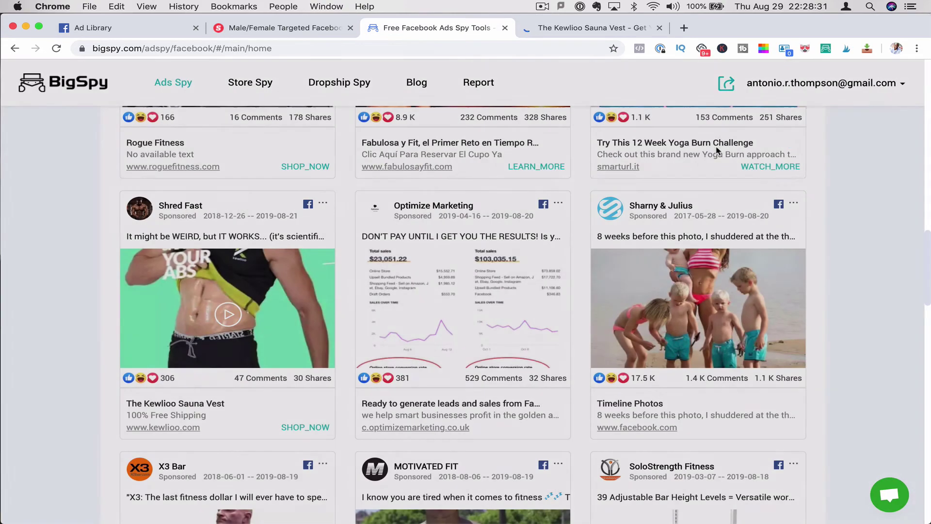
scroll(683, 259, "down", 3)
scroll(682, 259, "up", 1)
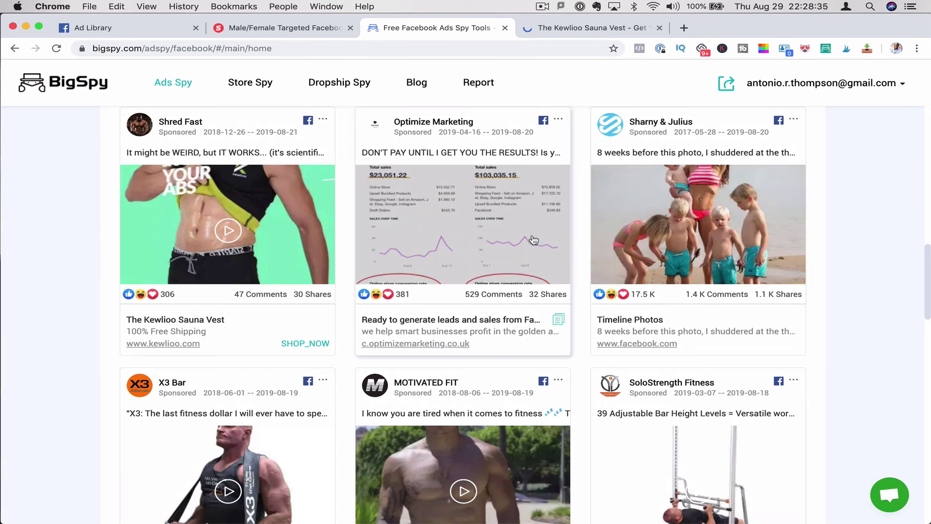
scroll(513, 195, "up", 1)
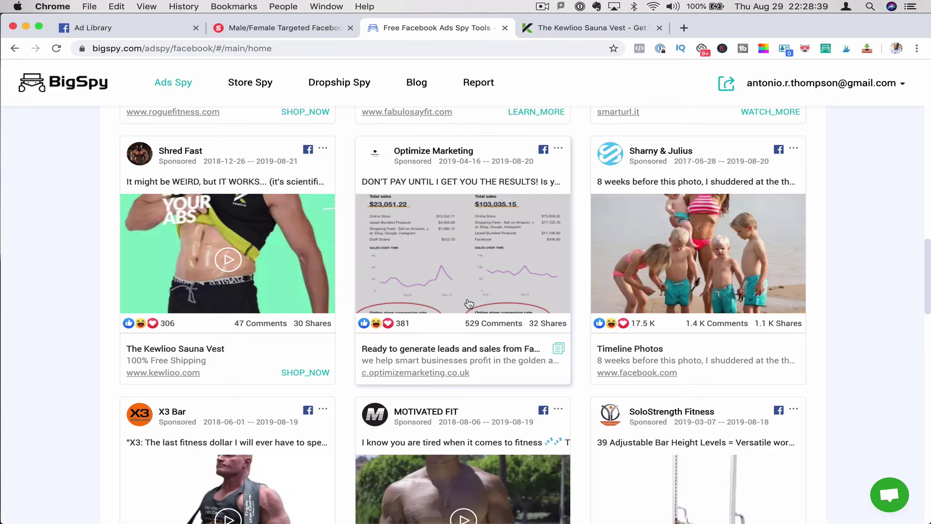
scroll(529, 314, "down", 2)
scroll(530, 324, "down", 6)
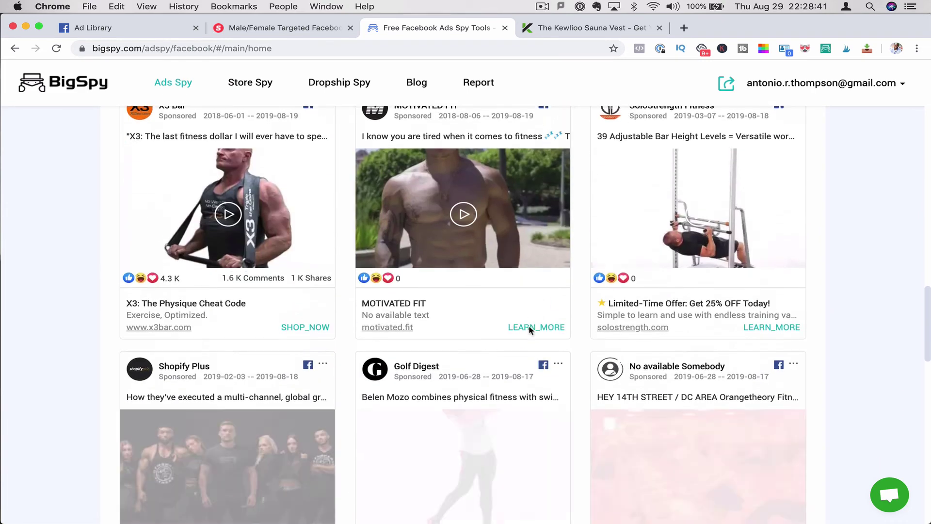
scroll(530, 328, "down", 2)
scroll(528, 329, "down", 2)
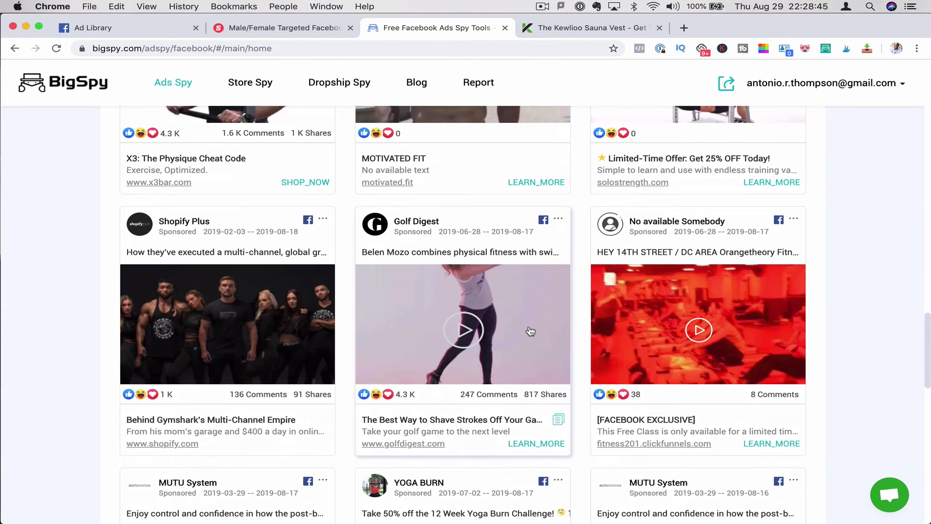
scroll(530, 332, "down", 4)
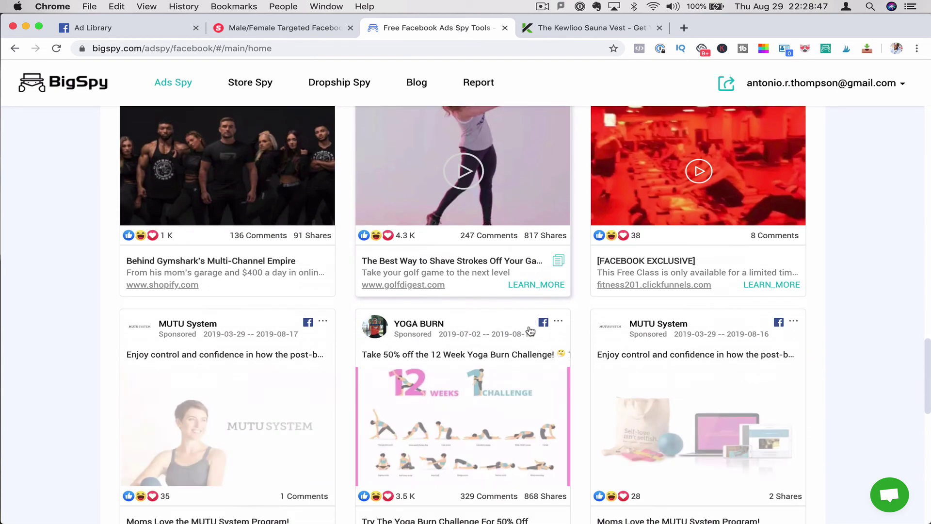